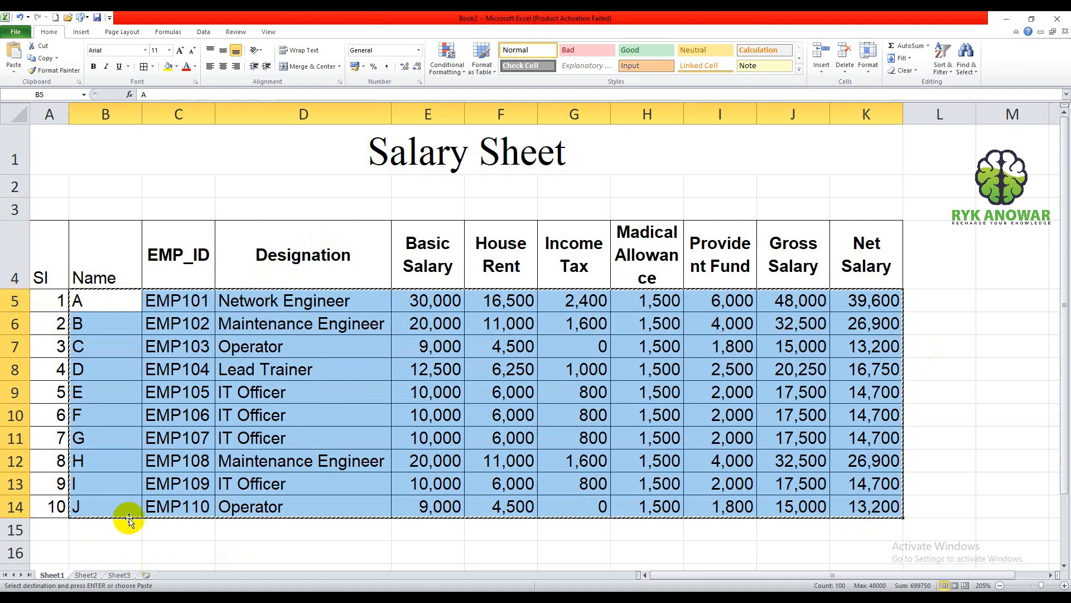
- Paste the copied employee records four times below the table, starting at B15, B25, B35 and B45
left_click(113, 527)
key("ctrl+v")
scroll(109, 423, "down", 5)
left_click(92, 342)
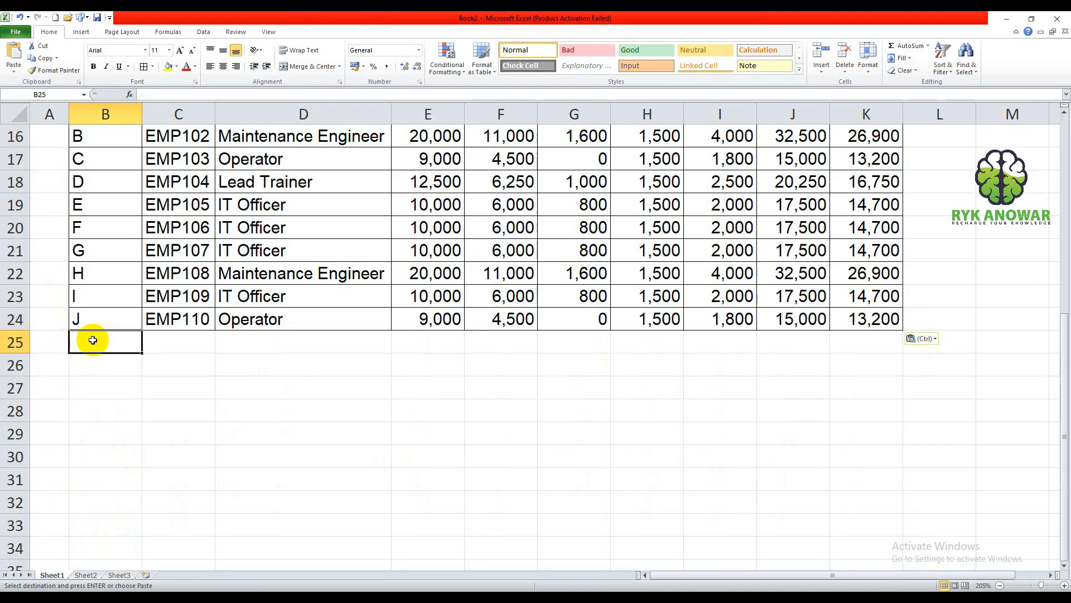
key("ctrl+v")
scroll(95, 390, "down", 3)
left_click(96, 364)
key("ctrl+v")
scroll(107, 385, "down", 3)
left_click(106, 390)
key("ctrl+v")
- Fill the Sl column with consecutive numbers from A5 through A54, ending at 50
scroll(118, 387, "up", 11)
left_click_drag(53, 299, 37, 540)
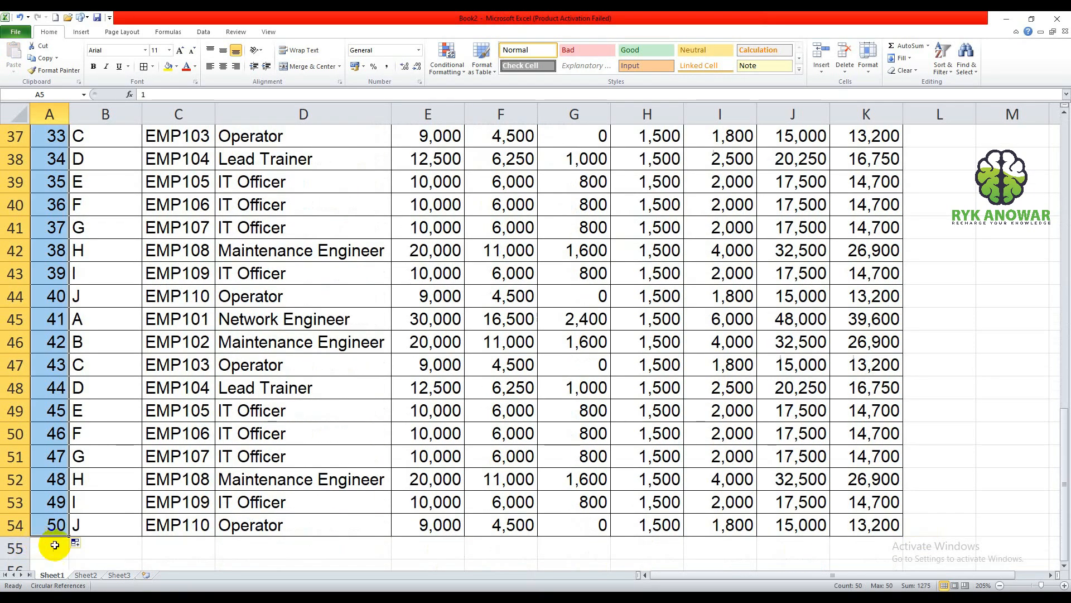
left_click(100, 551)
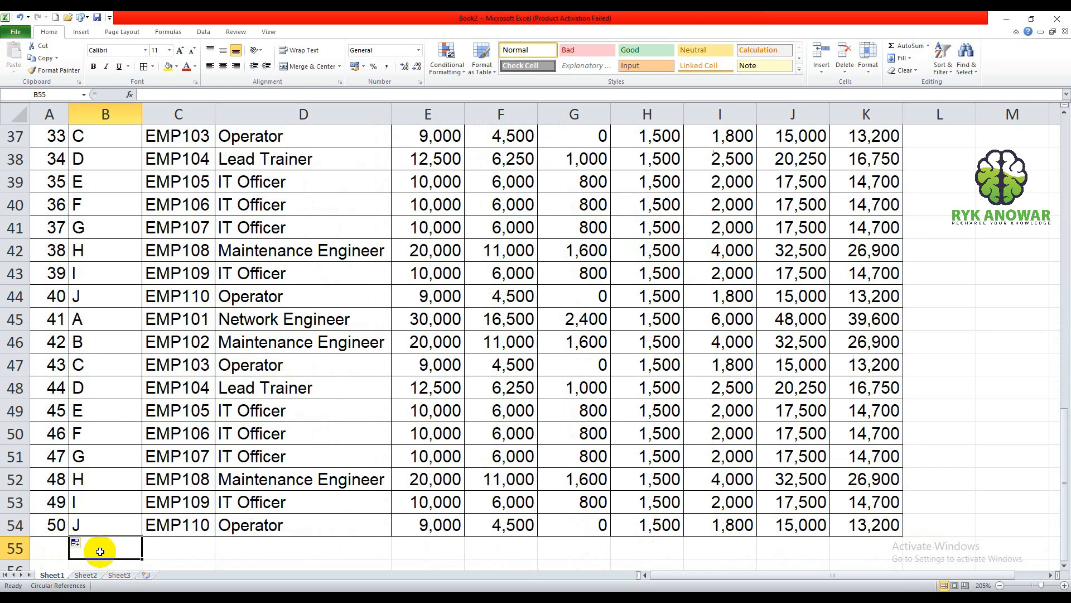
scroll(328, 502, "up", 12)
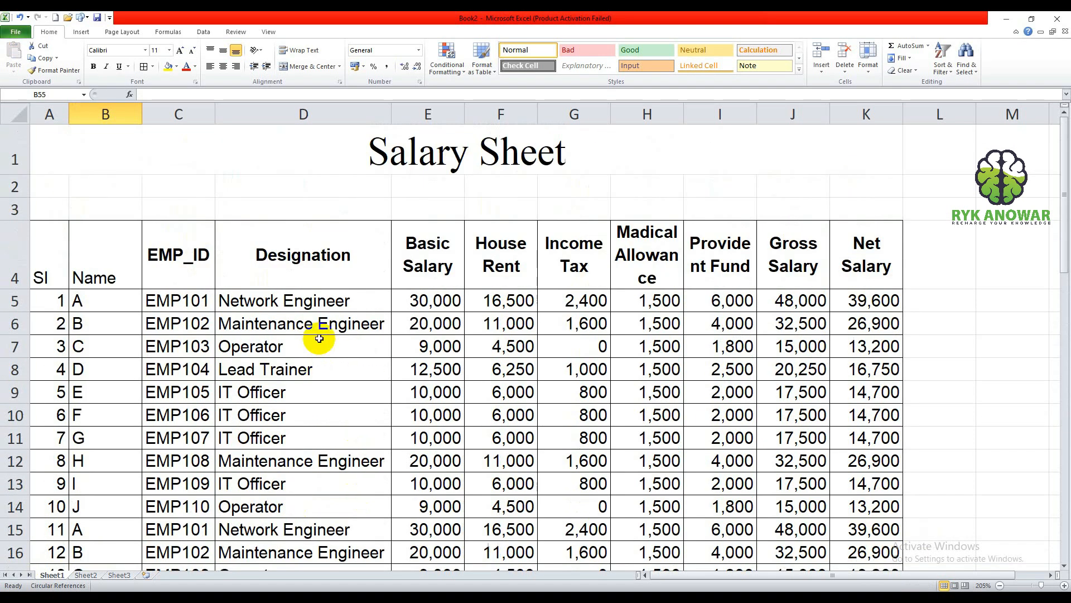
left_click(334, 299)
left_click(321, 467)
left_click(279, 438)
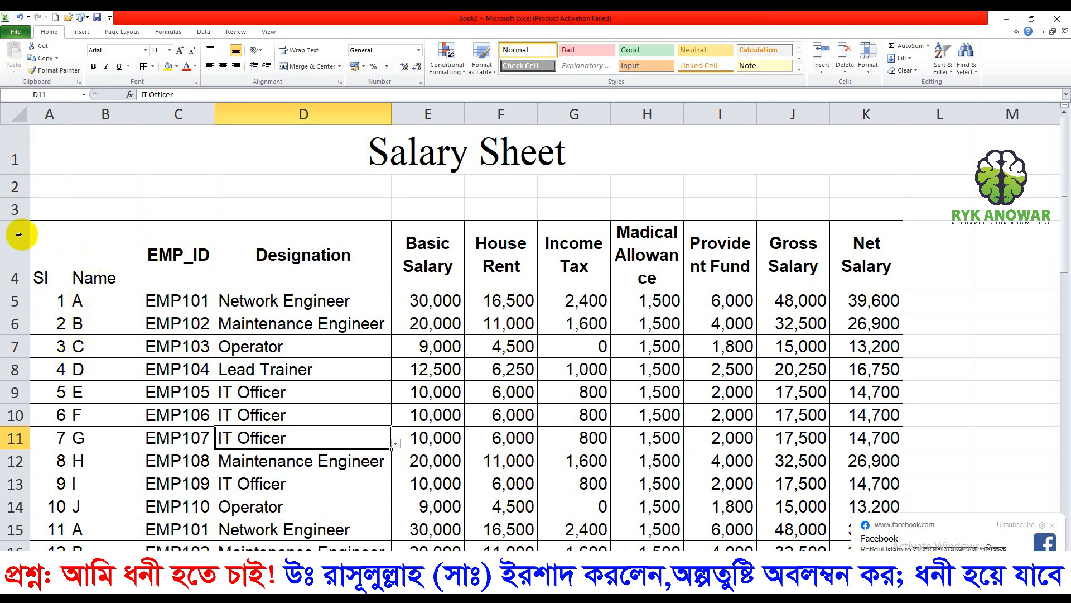
left_click_drag(35, 236, 861, 529)
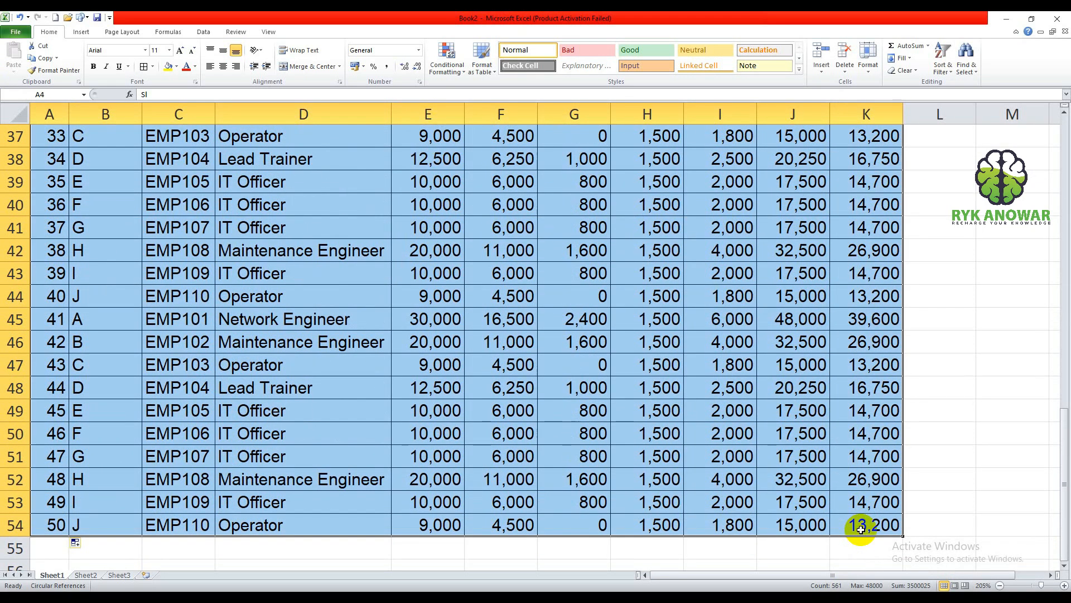
scroll(826, 480, "up", 12)
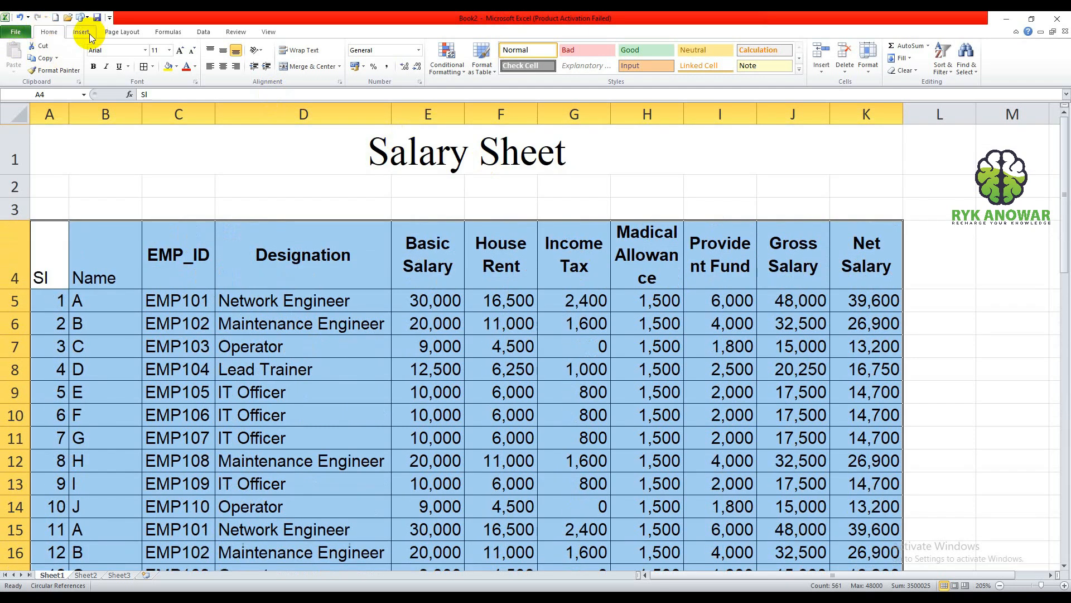
left_click(190, 32)
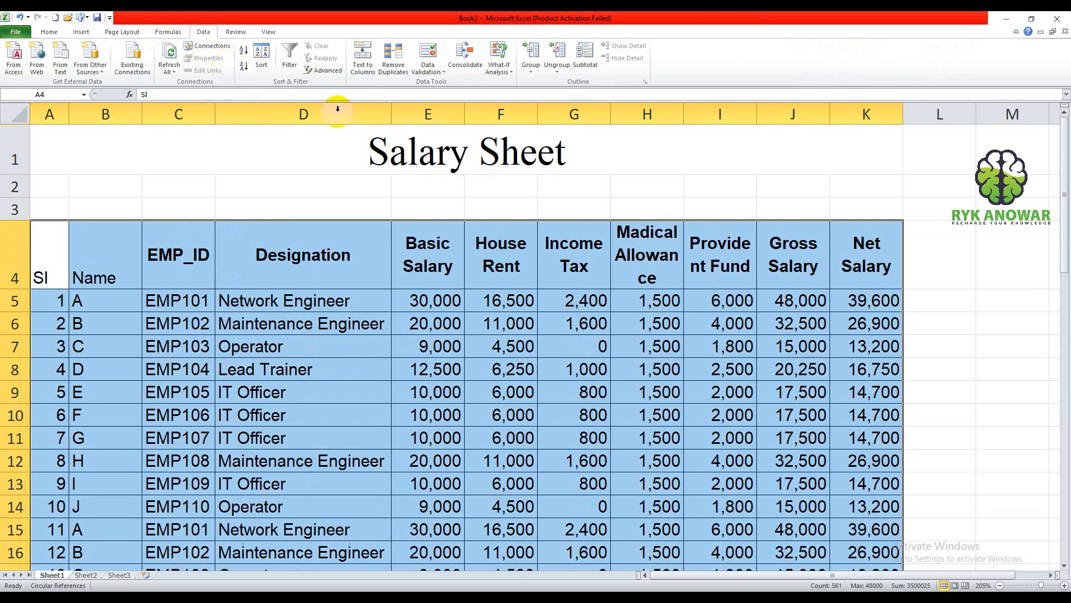
left_click(596, 68)
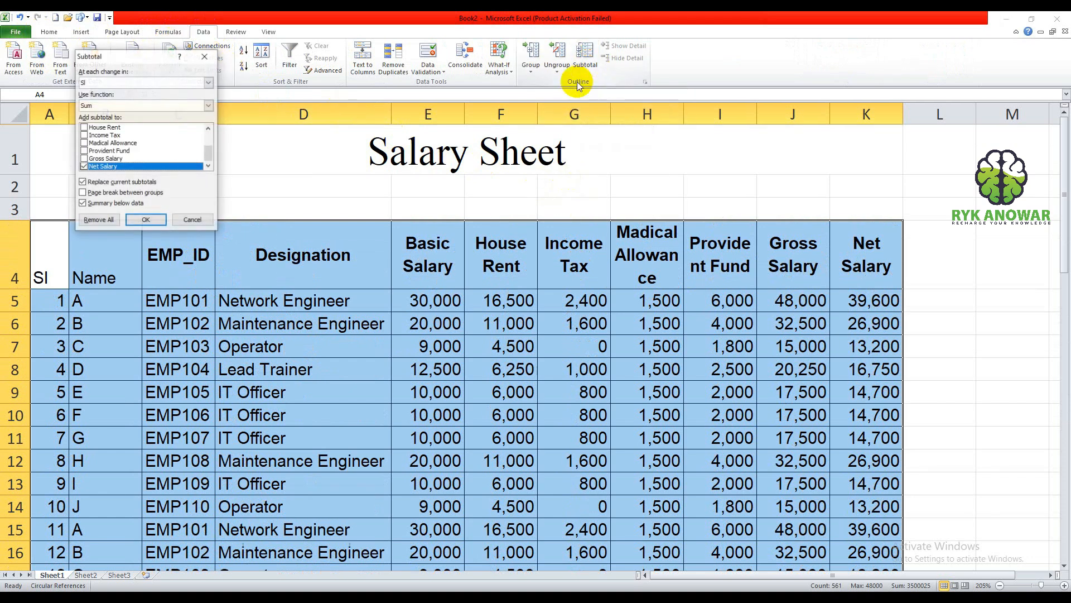
left_click(201, 223)
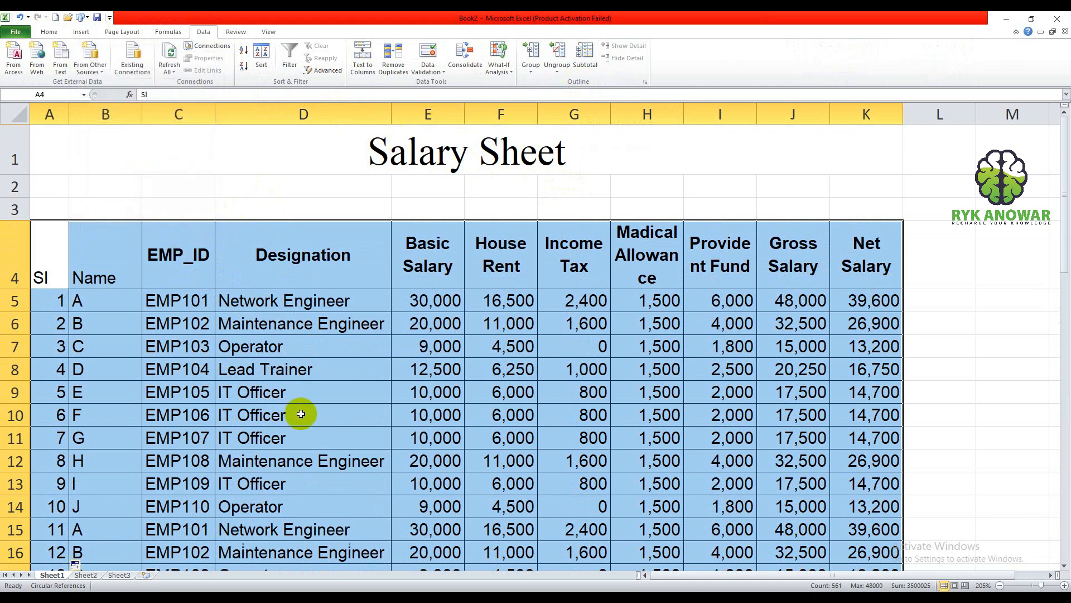
- Sort the salary records alphabetically by Designation in ascending order
left_click(308, 302)
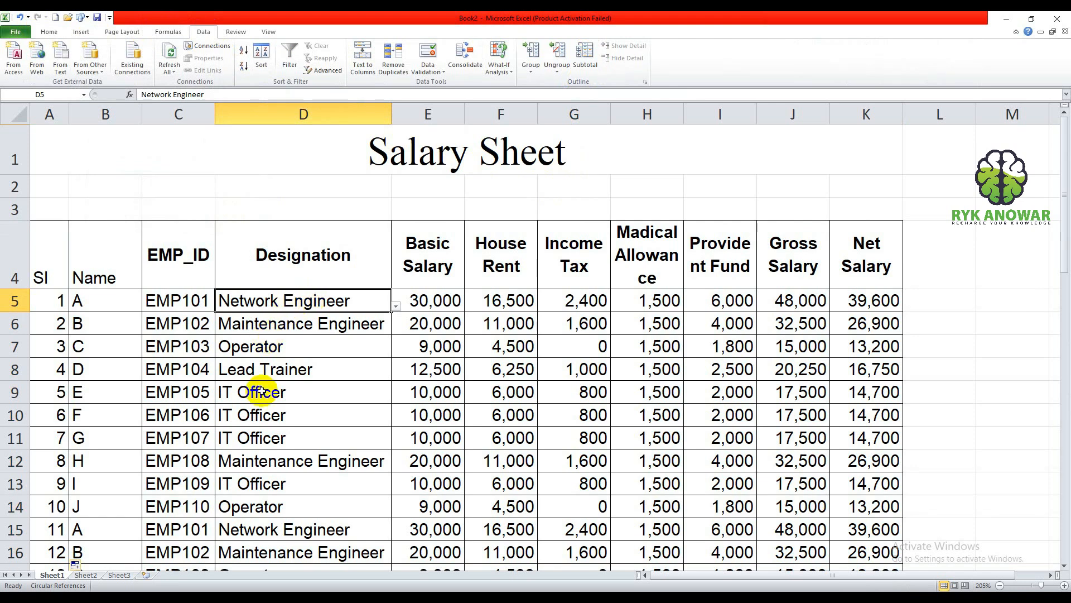
left_click(163, 304)
left_click(169, 375)
left_click(158, 453)
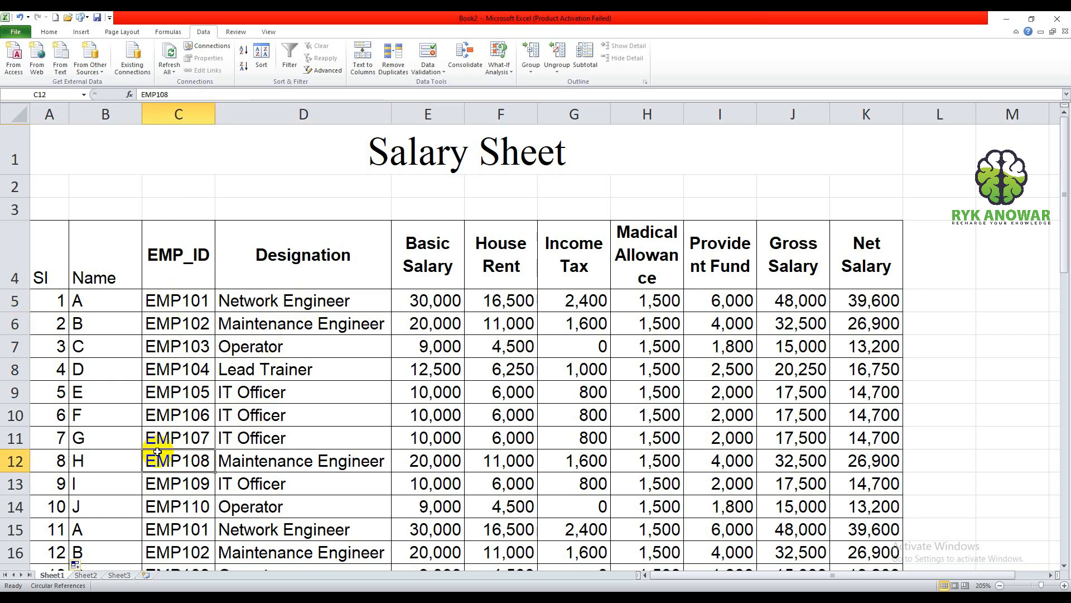
left_click(304, 306)
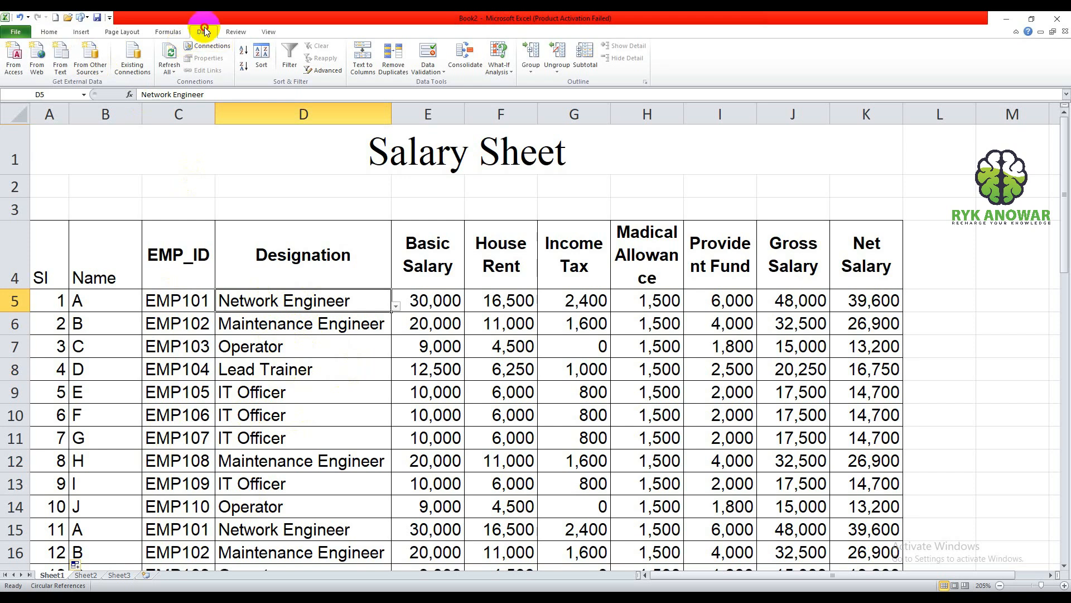
left_click(243, 52)
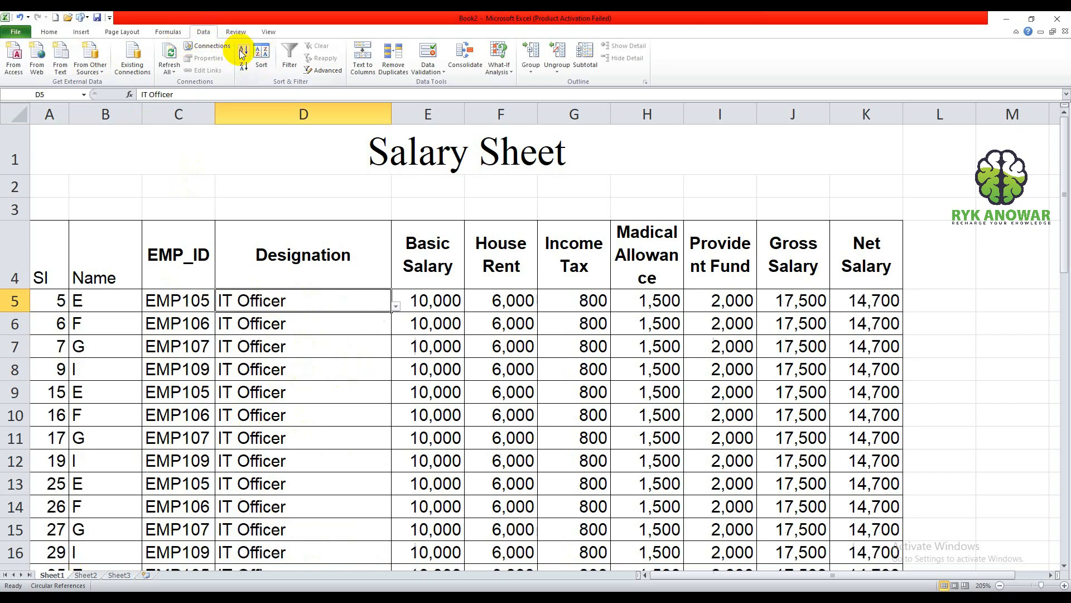
left_click_drag(249, 302, 287, 249)
scroll(307, 363, "down", 8)
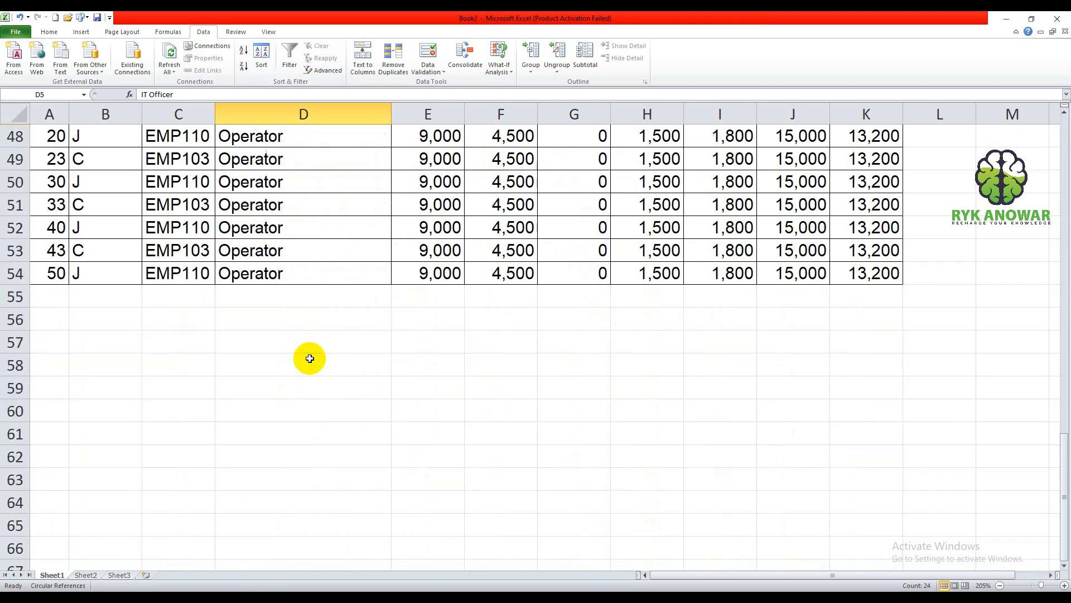
scroll(312, 356, "up", 16)
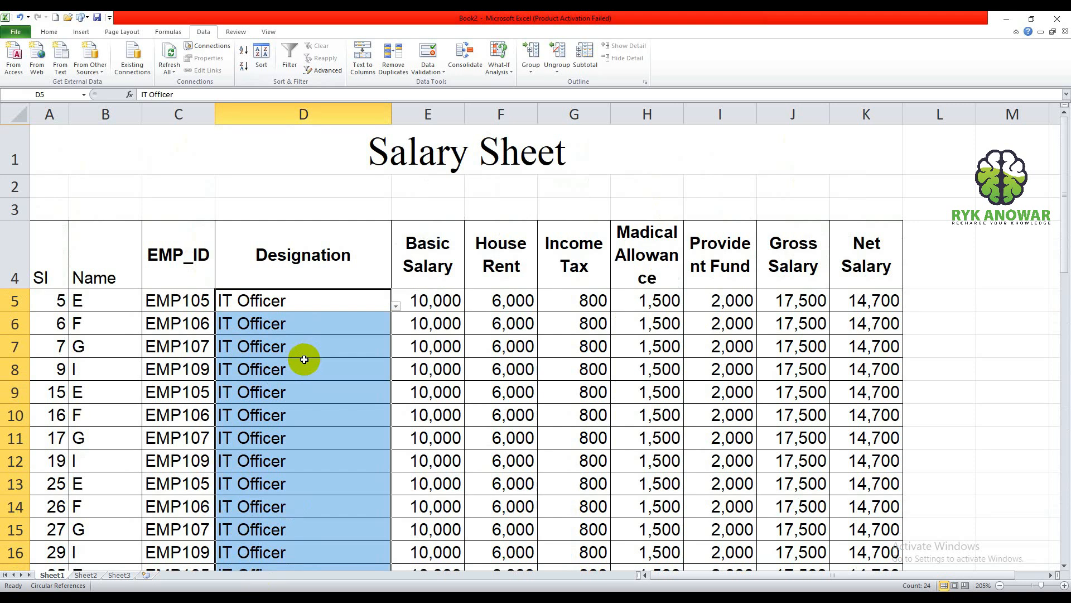
- Start a Subtotal on A4:K54 using the Sum function at each change in Designation
left_click_drag(34, 232, 891, 523)
scroll(354, 167, "up", 12)
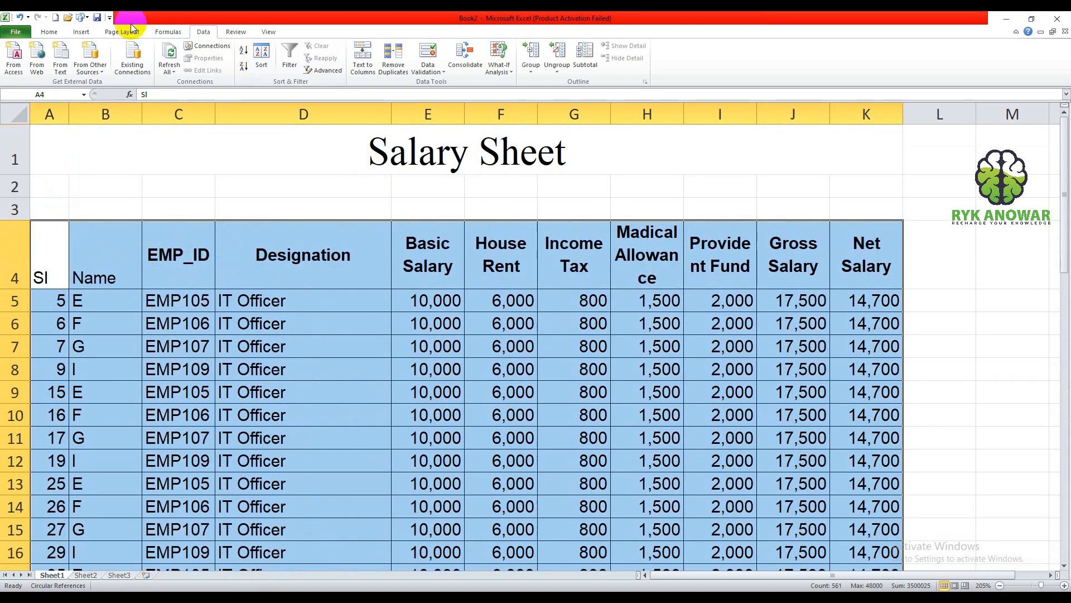
left_click(584, 54)
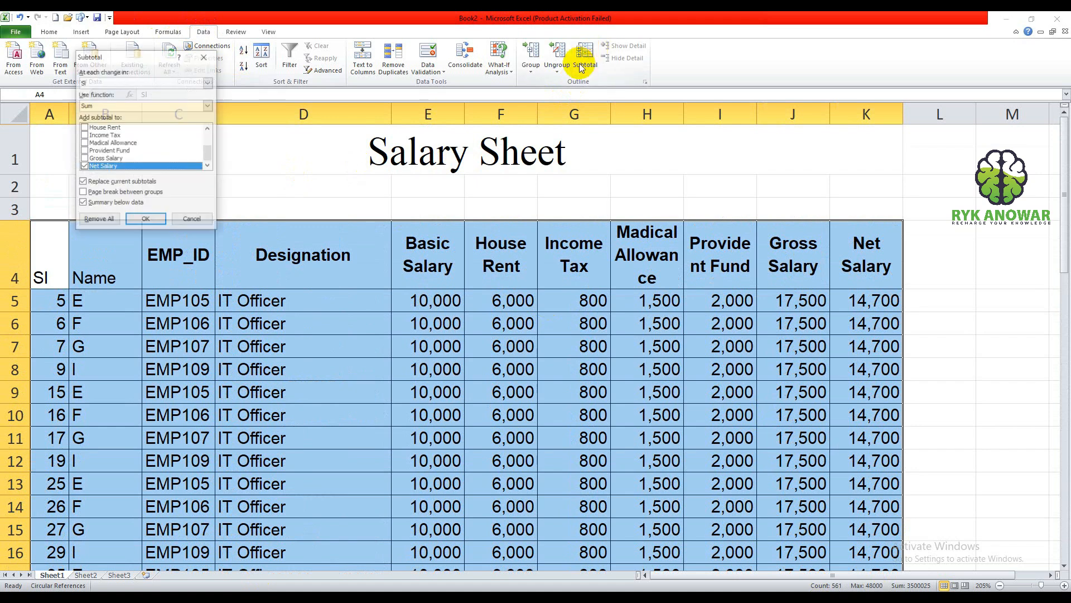
left_click_drag(116, 56, 715, 63)
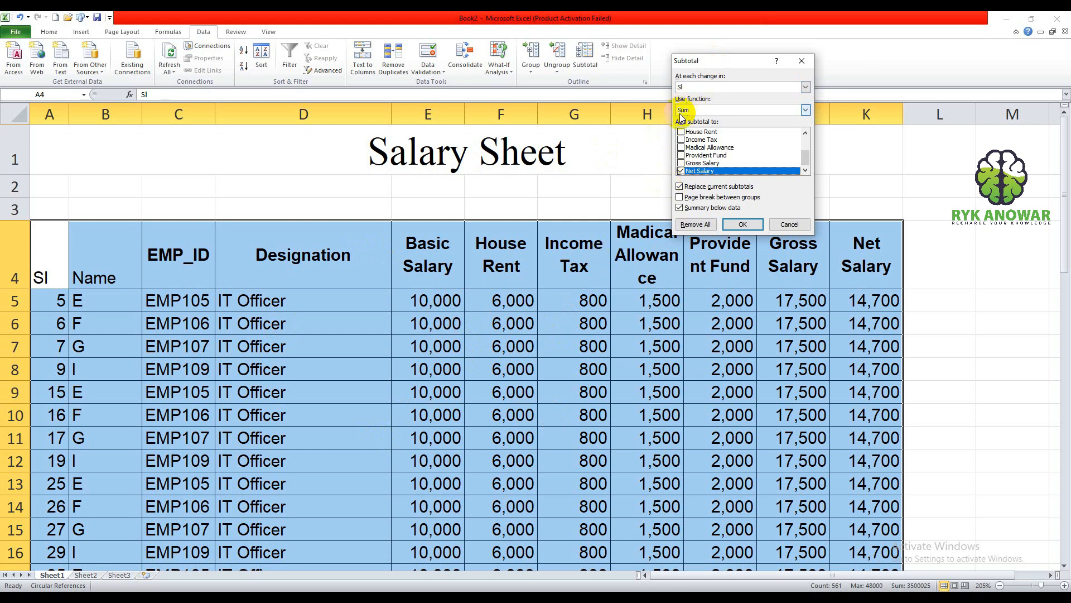
left_click(806, 112)
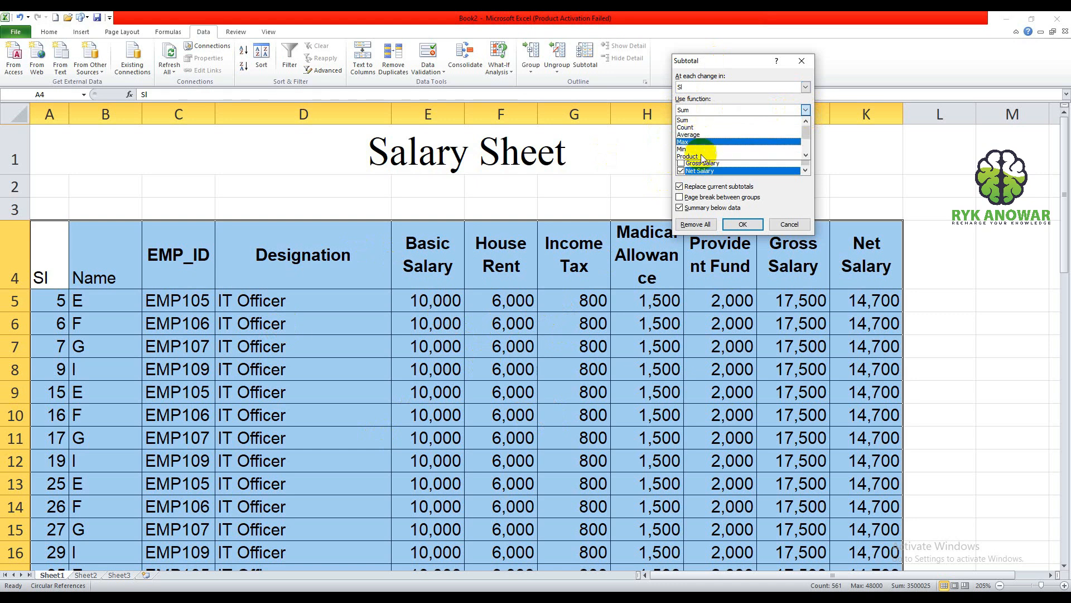
left_click(684, 120)
left_click(806, 86)
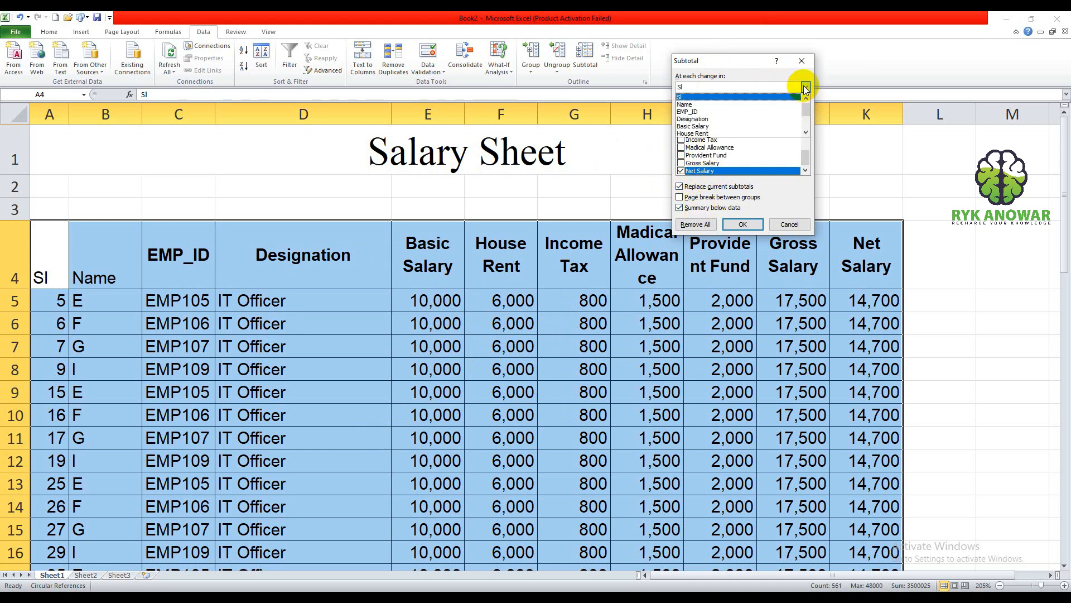
left_click(713, 119)
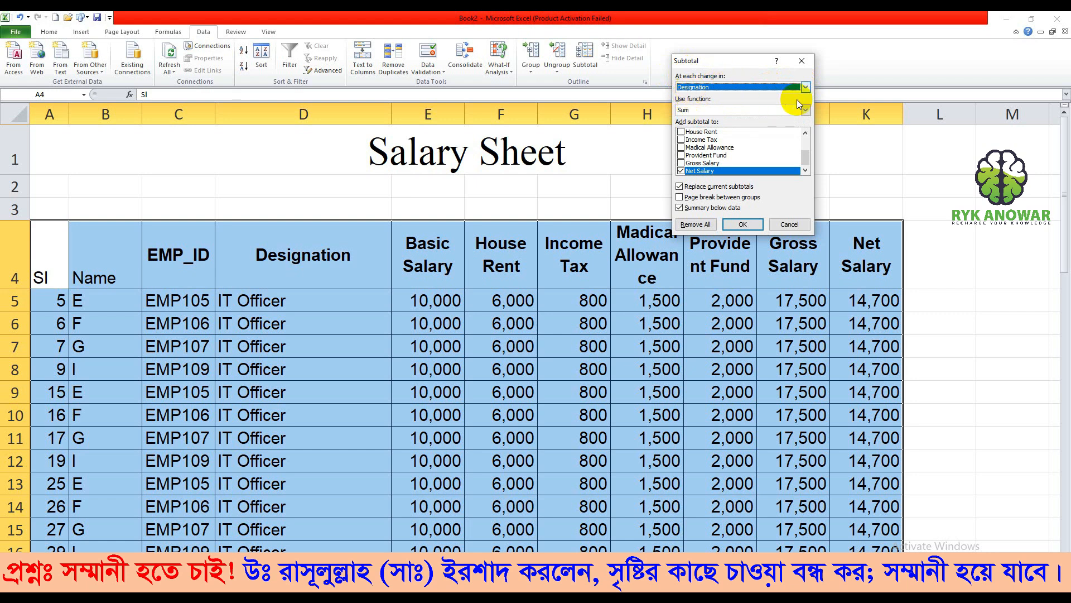
- Add House Rent, Income Tax, Madical Allowance and Basic Salary to the columns being subtotalled
left_click(681, 140)
left_click(681, 132)
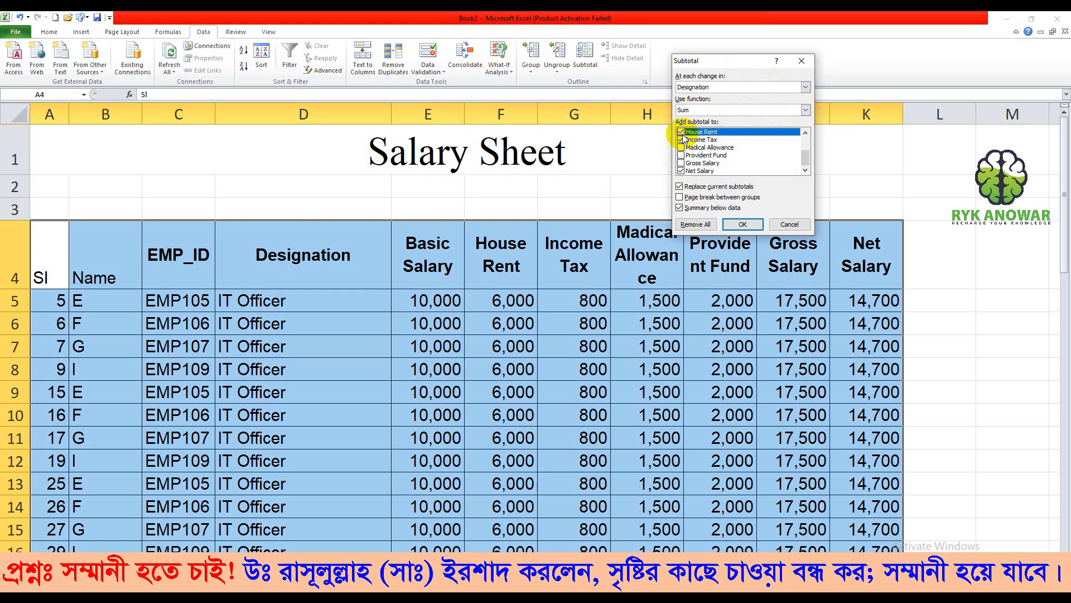
left_click(681, 147)
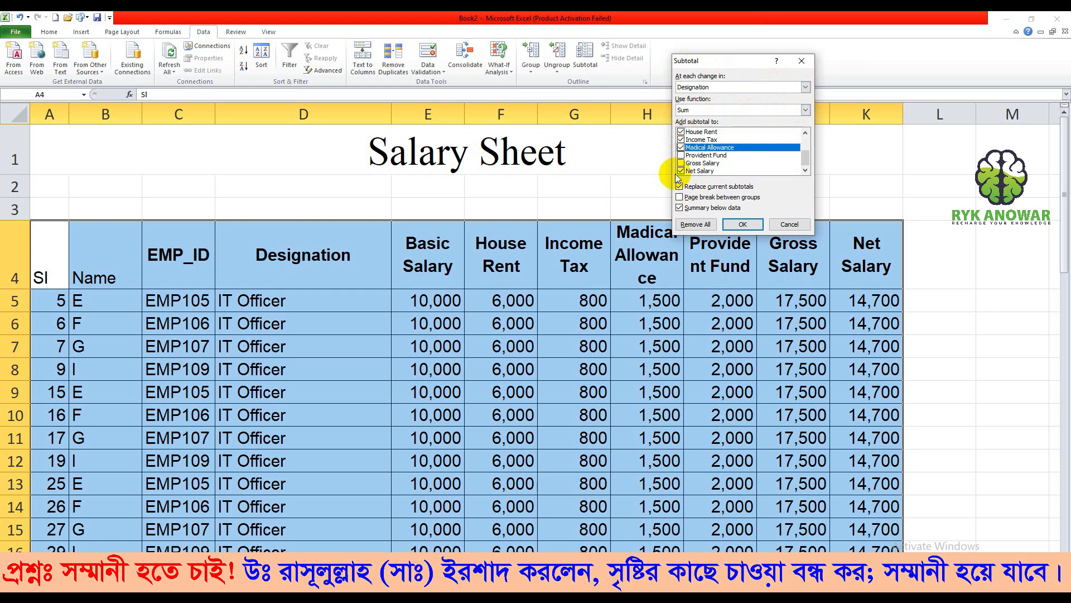
left_click(807, 149)
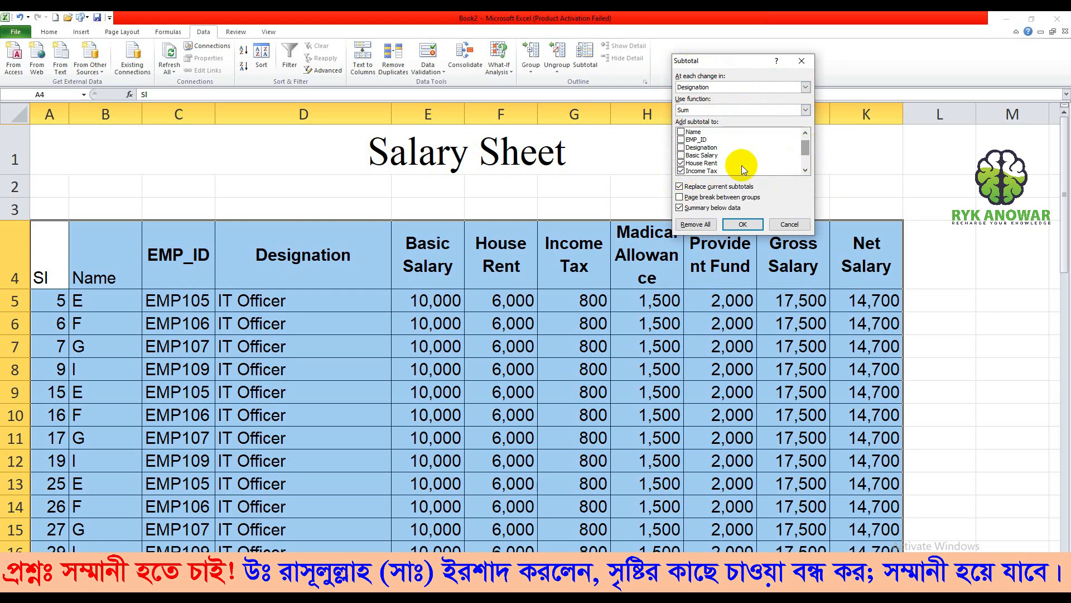
left_click(681, 155)
left_click(807, 170)
left_click(807, 171)
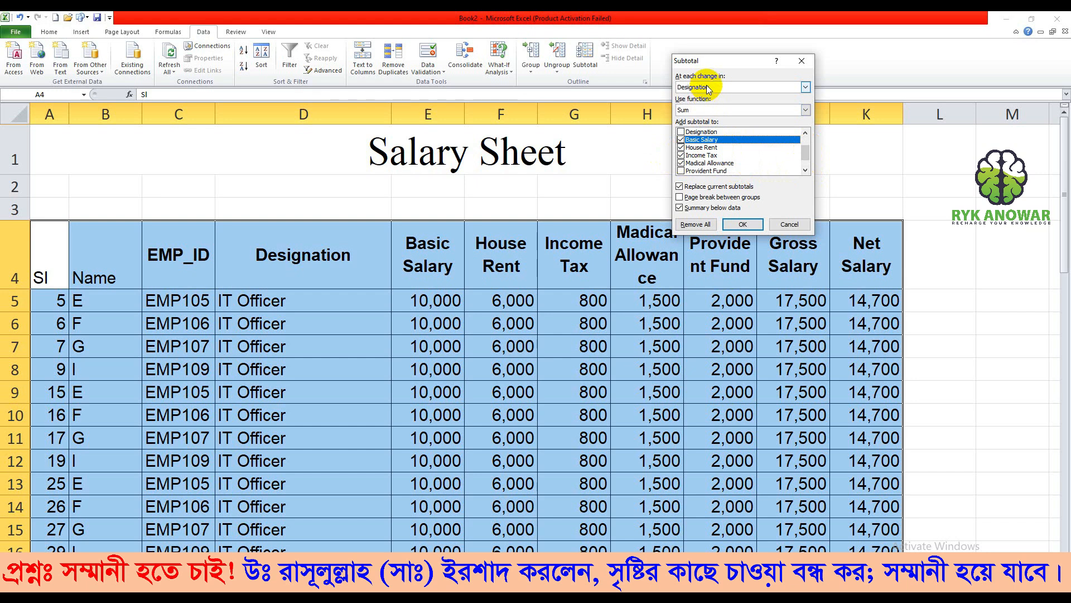
- Keep Sum as the function, include Provident Fund, exclude Net Salary, and apply the subtotals
left_click(806, 111)
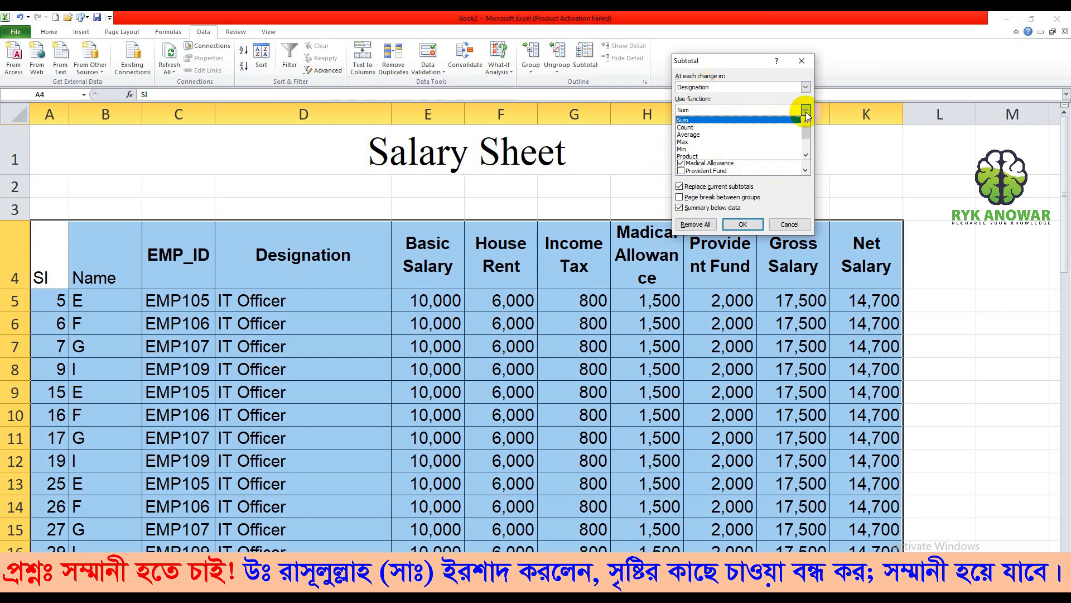
left_click(806, 114)
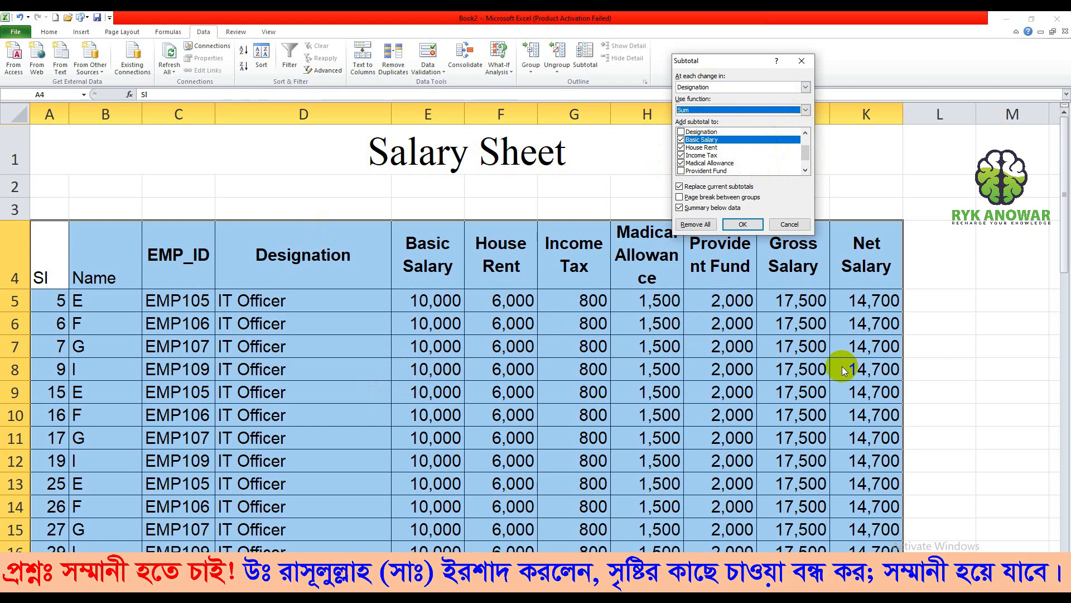
left_click(806, 170)
left_click(806, 170)
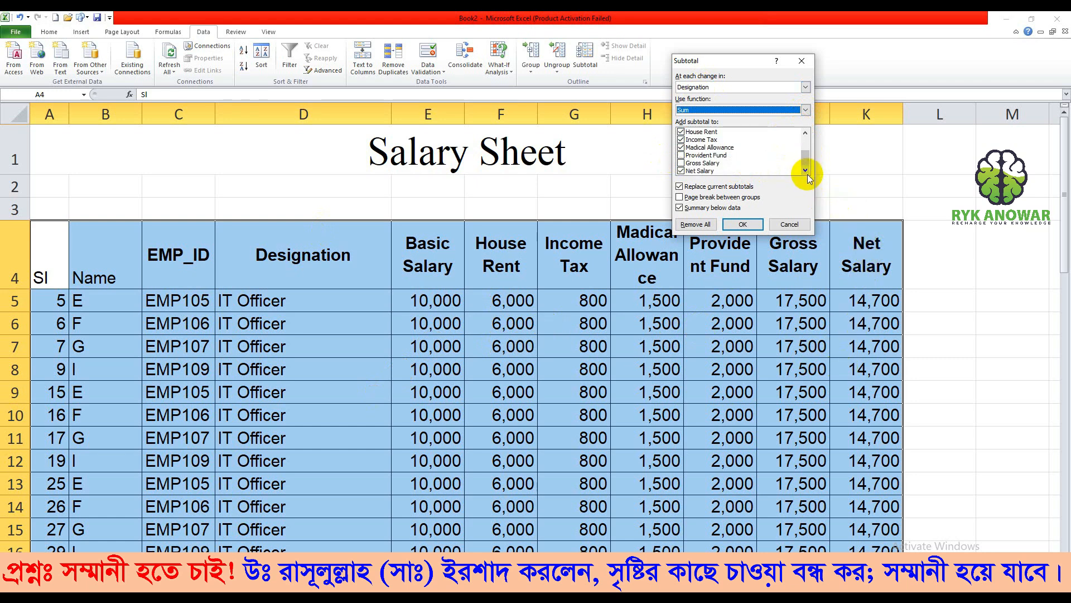
left_click(681, 155)
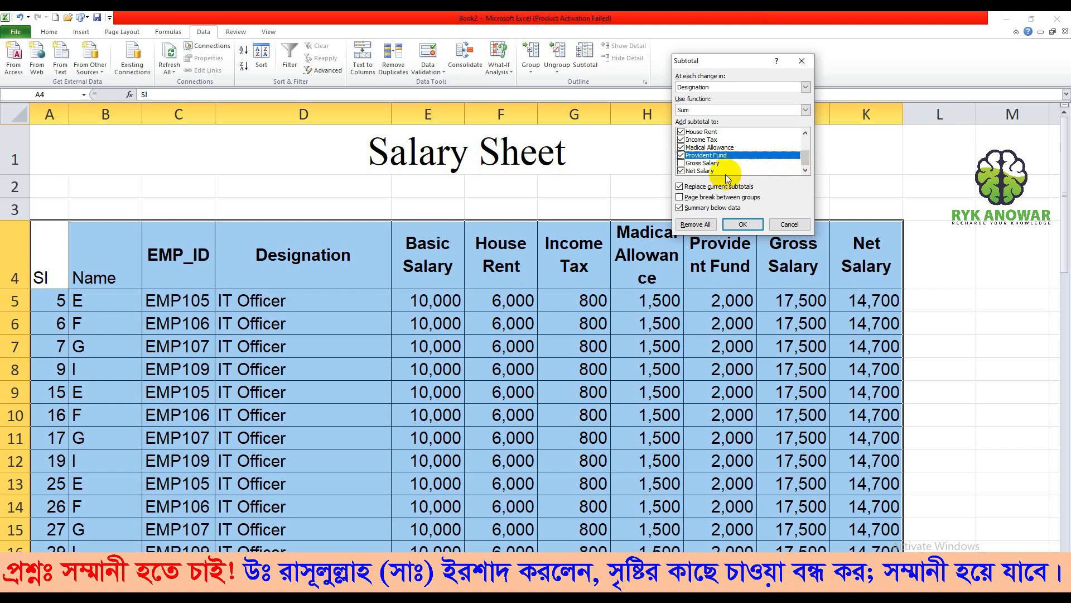
left_click(689, 171)
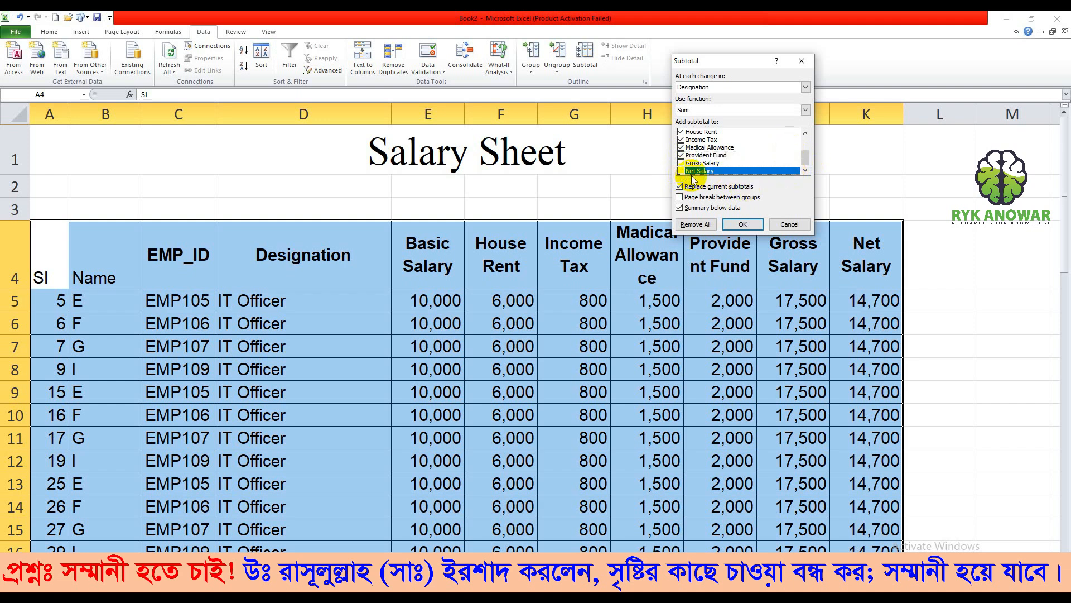
left_click(743, 225)
- Examine the IT Officer Total row and compare its subtotals with the column headings
scroll(558, 372, "down", 6)
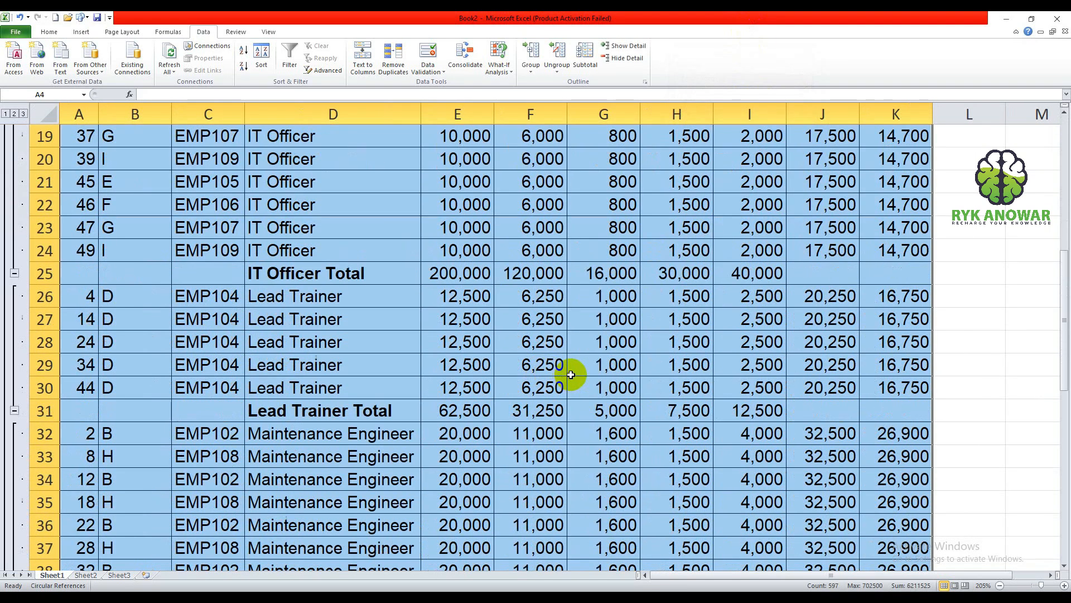
left_click(316, 274)
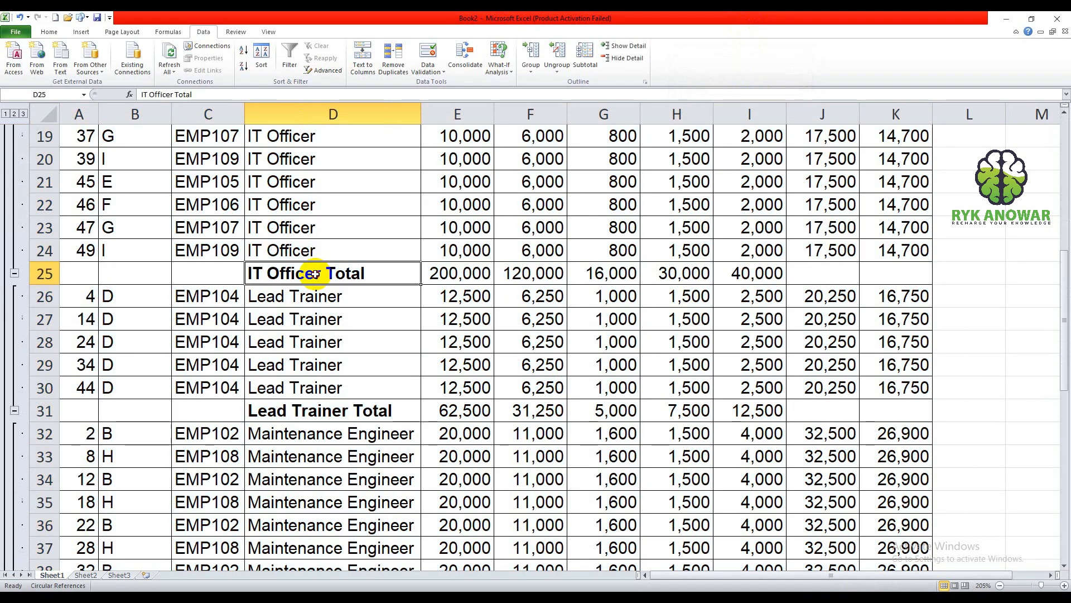
left_click_drag(315, 274, 803, 278)
scroll(803, 279, "up", 6)
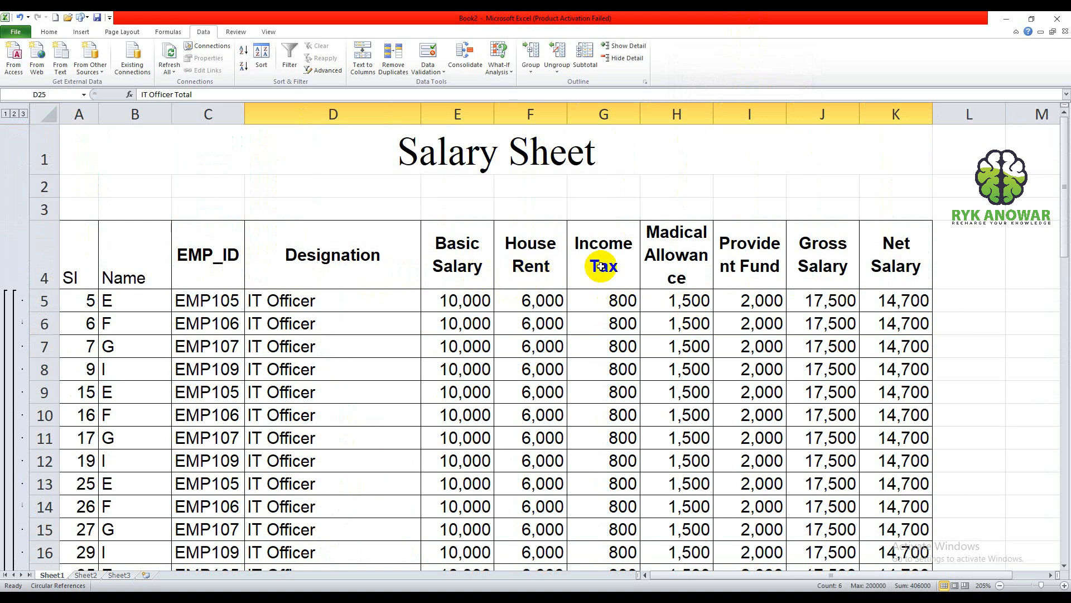
scroll(630, 324, "down", 6)
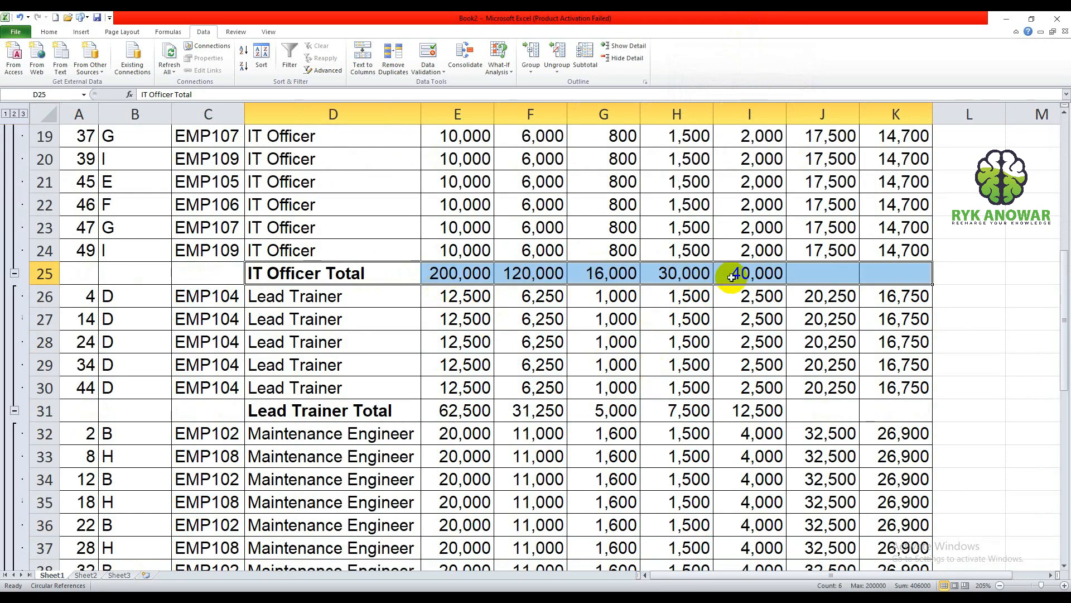
- Fill the IT Officer Total and Lead Trainer Total rows with yellow across columns D to K
left_click(49, 32)
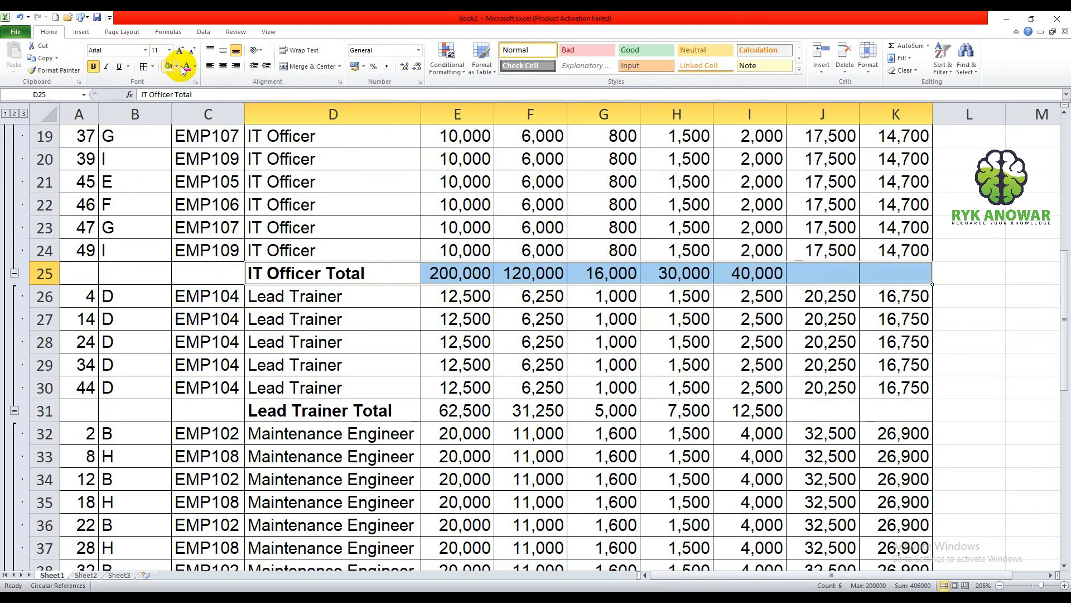
left_click(168, 66)
left_click_drag(282, 410, 871, 410)
left_click(168, 66)
- Fill the Maintenance Engineer Total and Network Engineer Total rows with yellow across columns D to K, and widen the Designation column
scroll(570, 363, "down", 3)
scroll(571, 364, "down", 1)
left_click_drag(261, 386, 909, 379)
left_click(168, 67)
scroll(444, 333, "down", 4)
left_click_drag(308, 249, 895, 249)
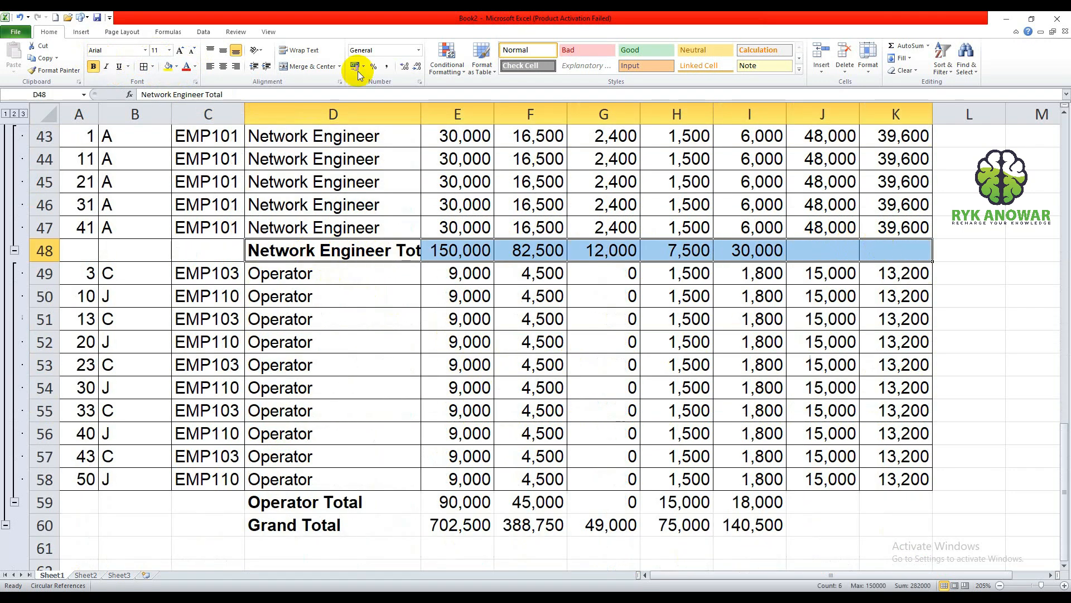
left_click(167, 69)
mouse_move(421, 114)
left_mouse_down()
mouse_move(452, 106)
mouse_move(441, 113)
left_mouse_up()
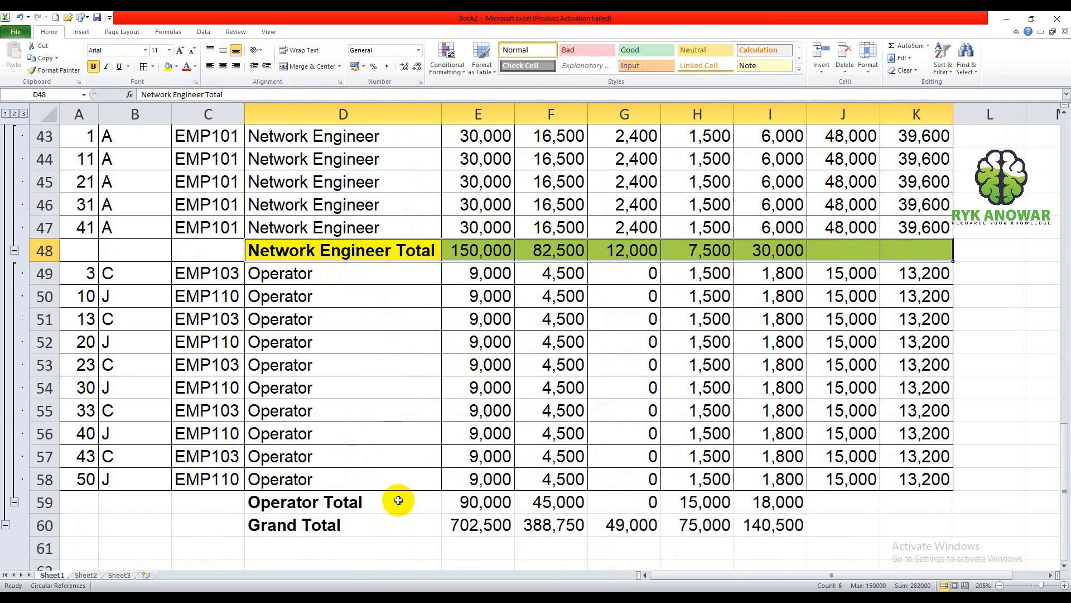
- Fill the Operator Total row with yellow across columns D to K
left_click(422, 498)
left_click_drag(422, 499, 911, 497)
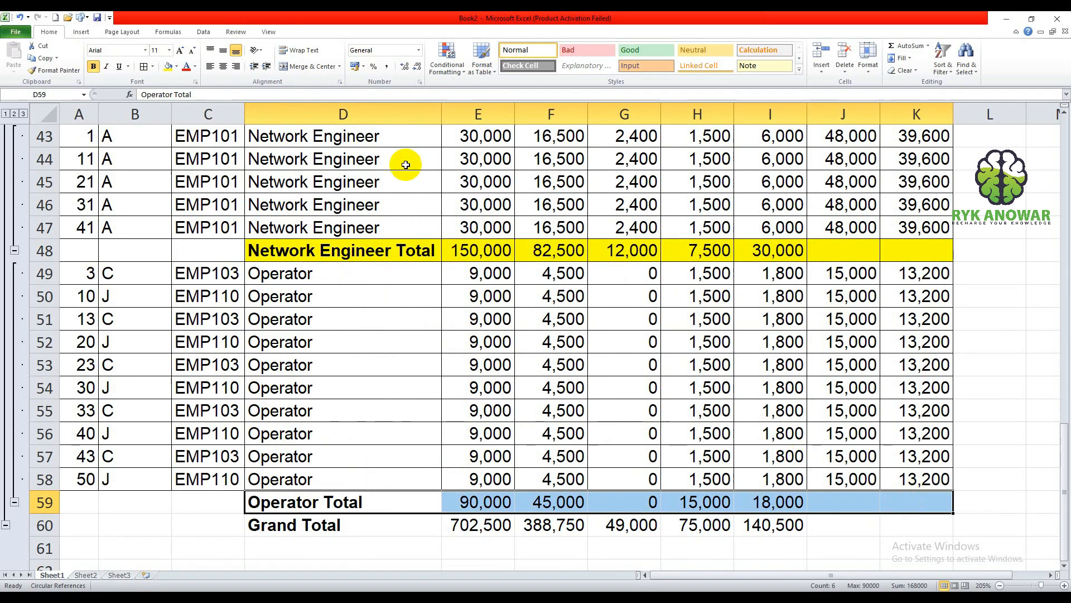
left_click(169, 71)
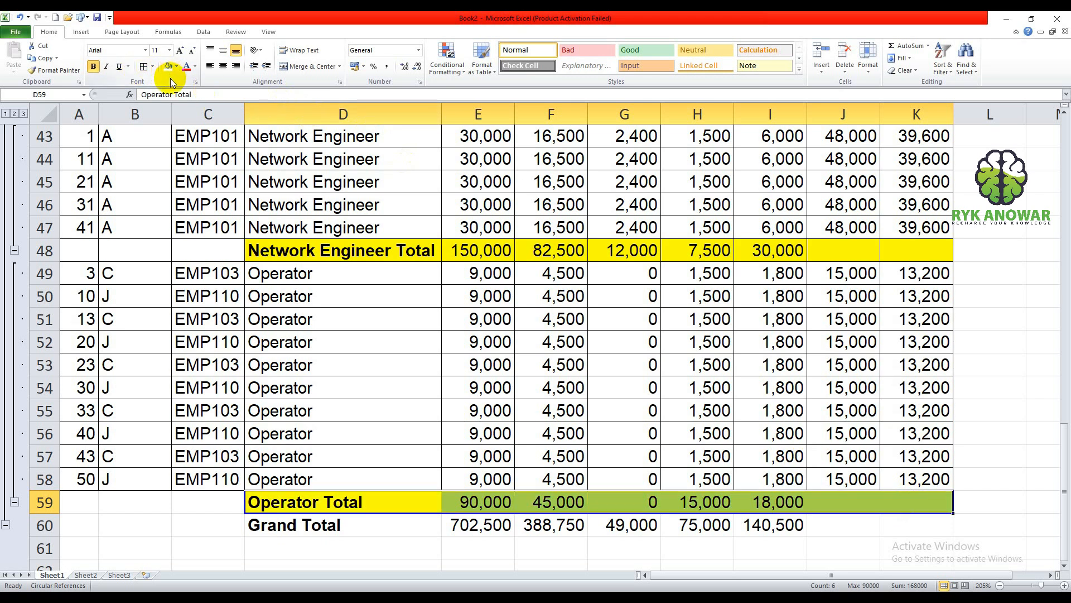
left_click(488, 316)
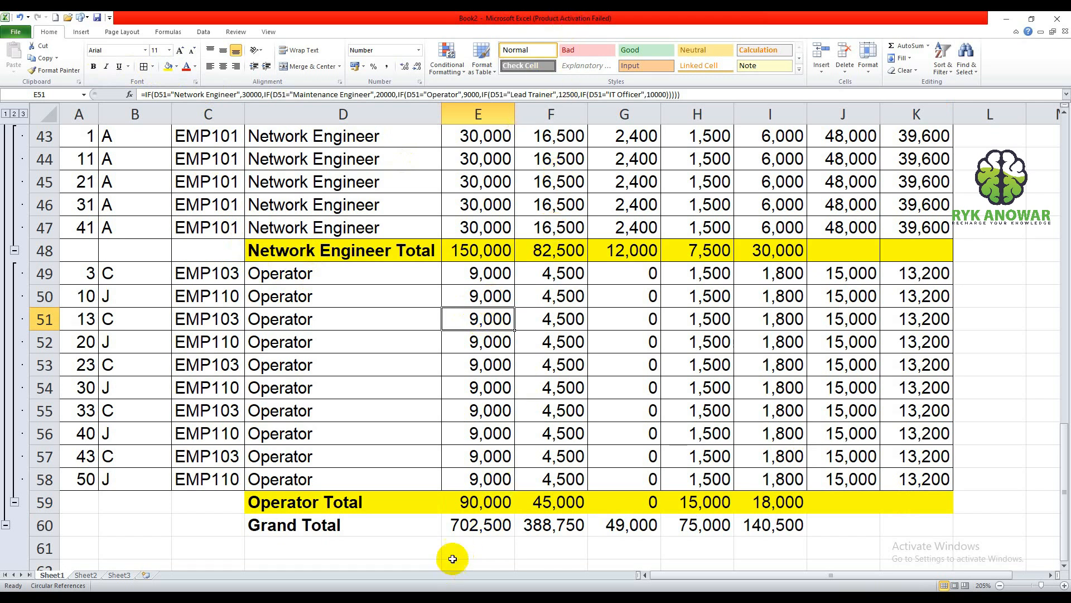
- Collapse the subtotal outline to level 1 under screen magnification and examine the Grand Total row
left_click(472, 525)
left_click_drag(513, 527, 762, 527)
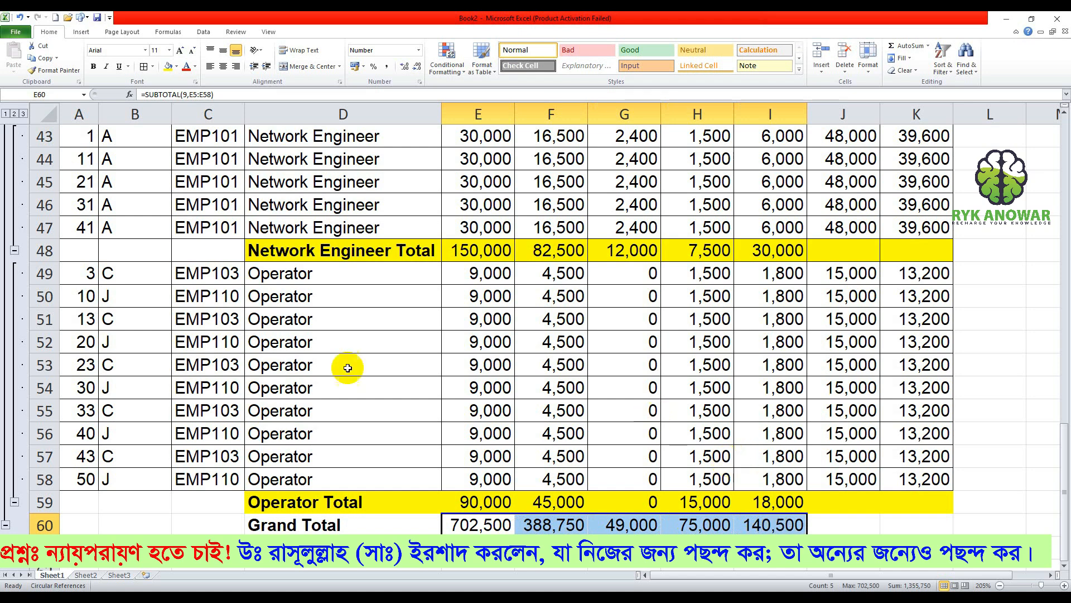
key("super+plus")
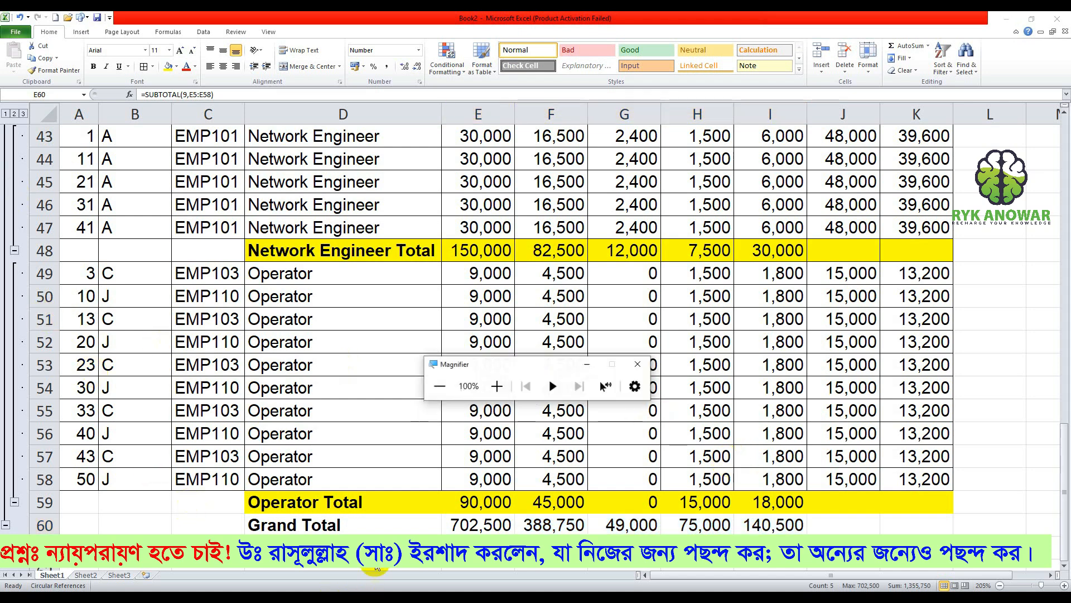
left_click(497, 385)
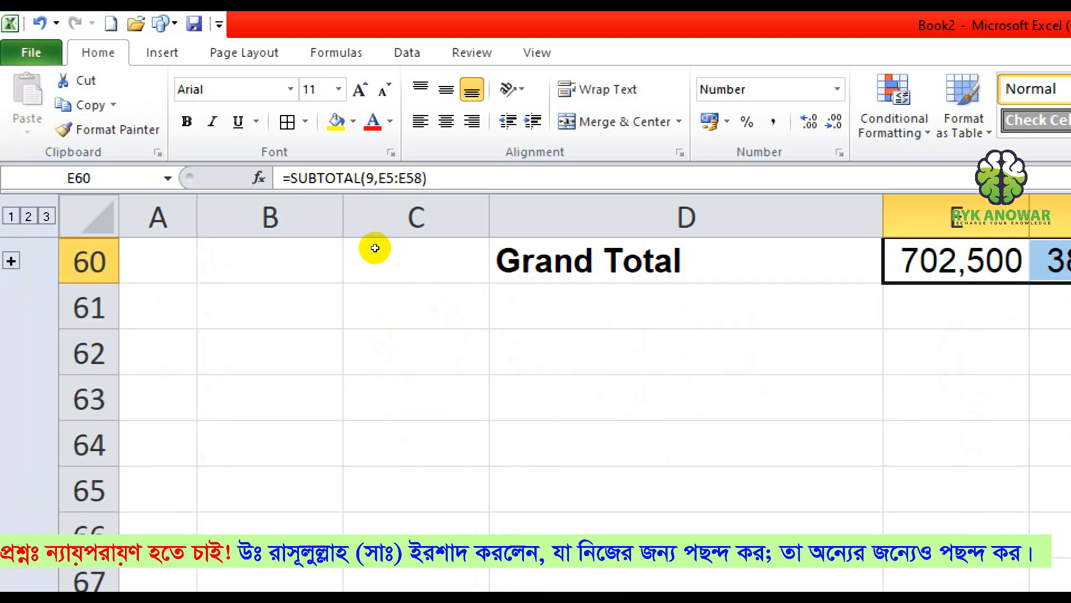
scroll(413, 249, "up", 3)
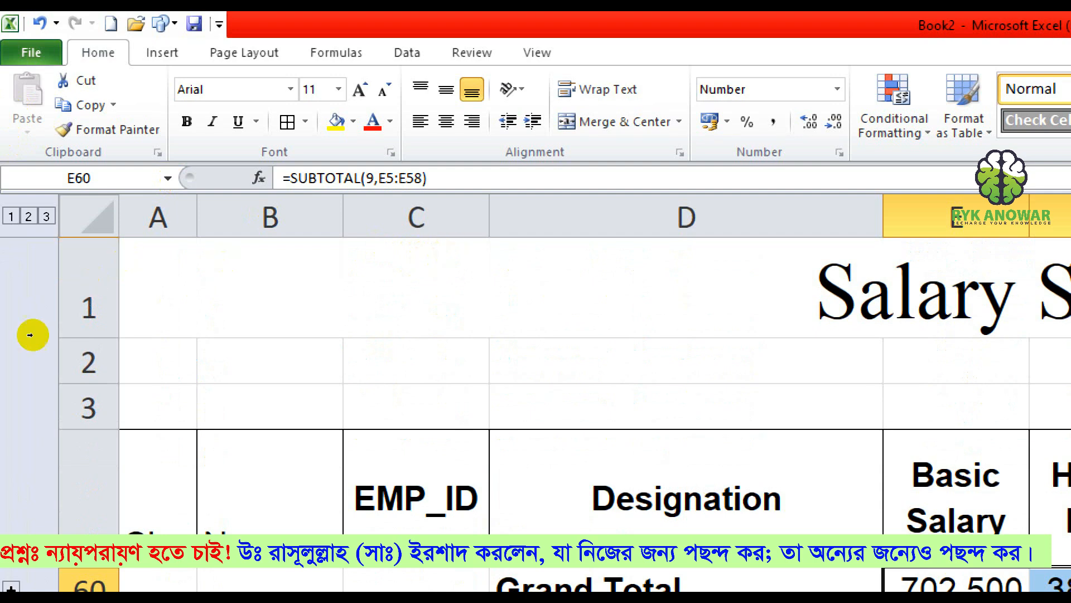
left_click(440, 386)
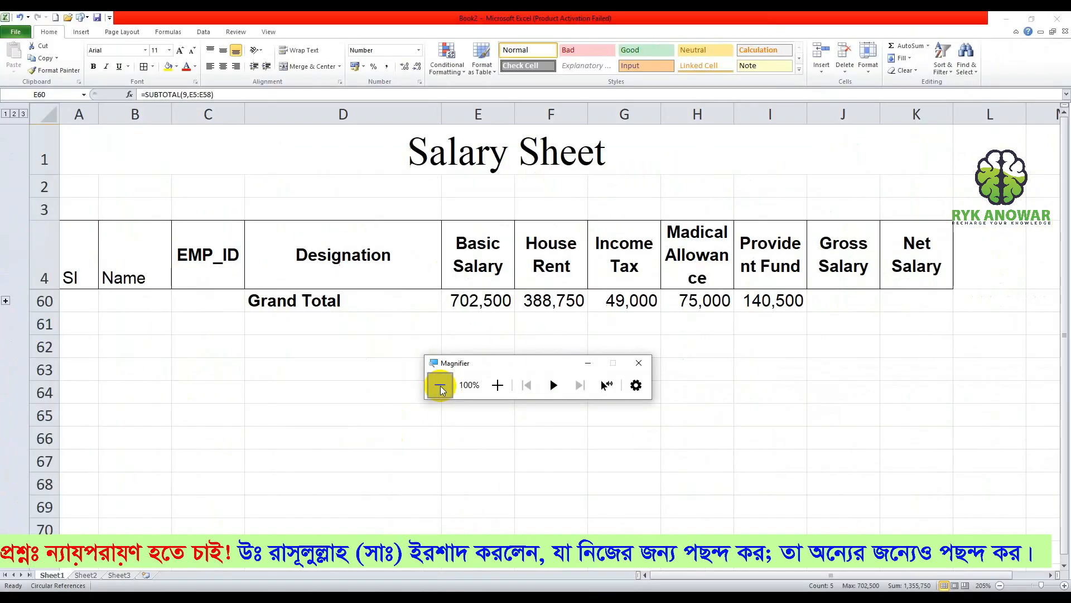
left_click(454, 301)
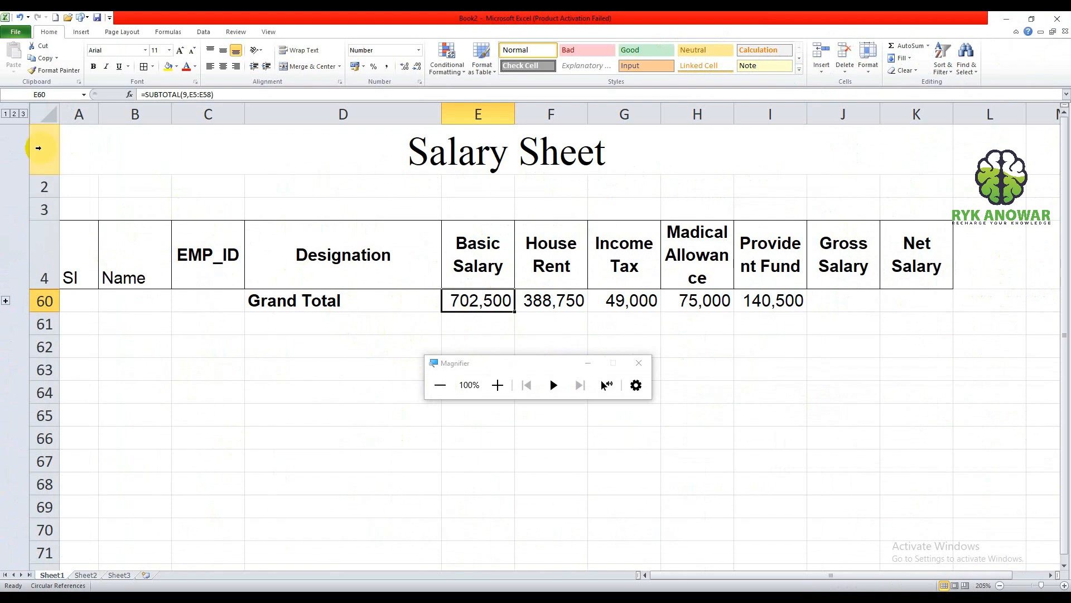
- Show outline level 2 and examine the total row of each designation from IT Officer to Operator
left_click(15, 114)
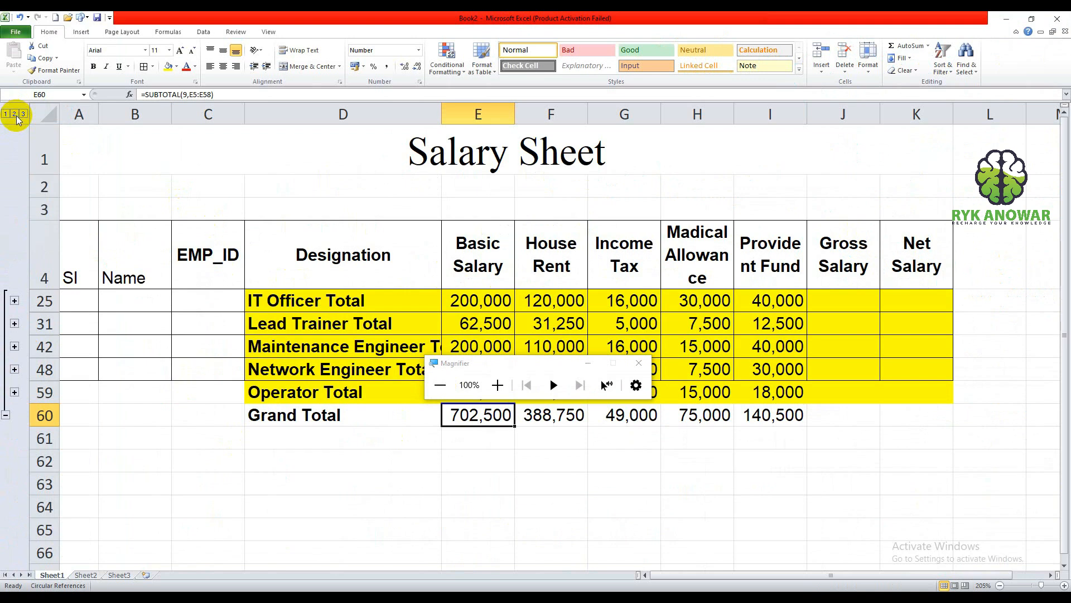
left_click(587, 363)
left_click(321, 297)
left_click(326, 322)
left_click(331, 346)
left_click(320, 370)
left_click(311, 385)
left_click_drag(77, 239, 930, 406)
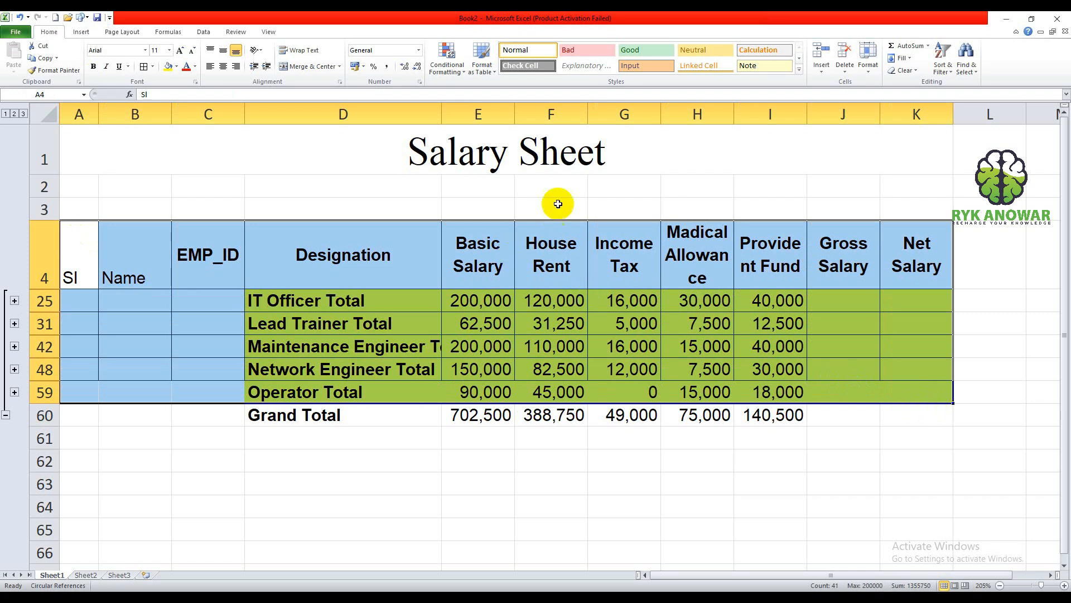
- Autofit the Designation column to its contents and check the Basic Salary and House Rent subtotals
double_click(442, 114)
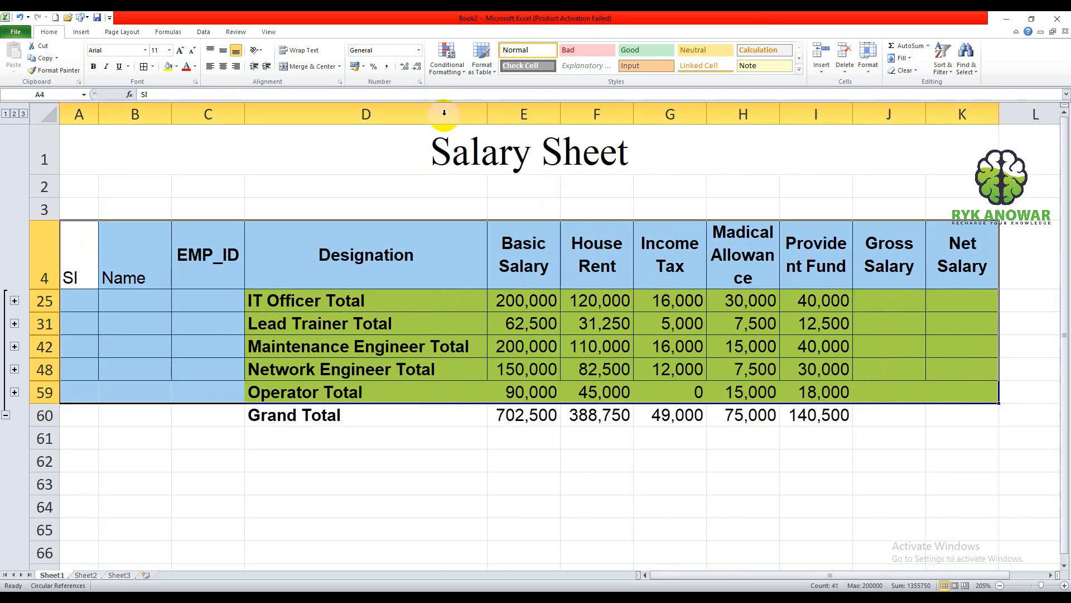
left_click(408, 316)
left_click(515, 303)
left_click(596, 305)
left_click(632, 393)
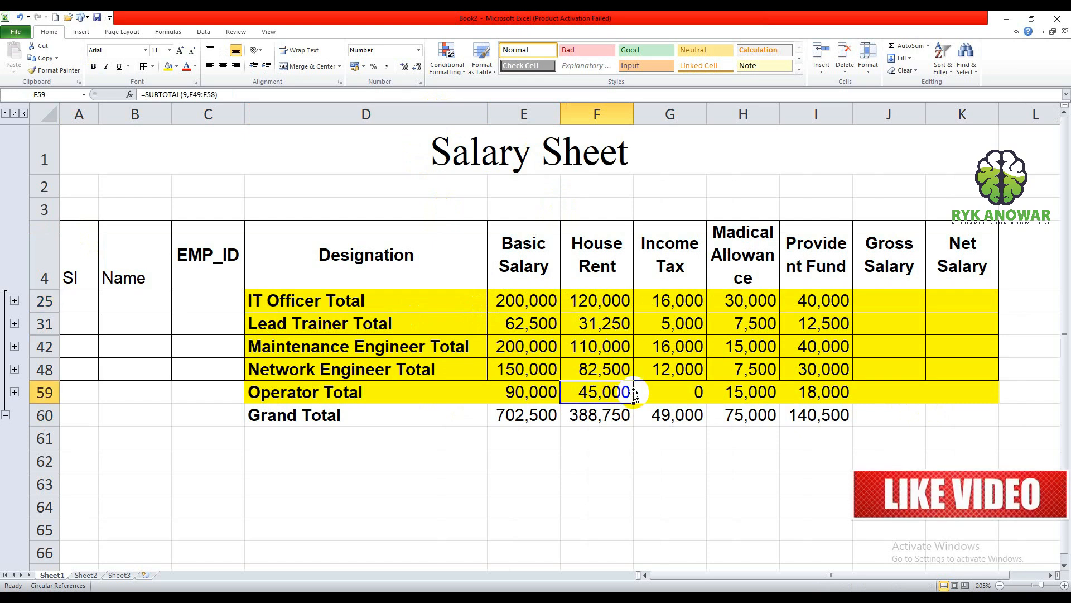
- Show outline level 3 and review the employee records together with the designation totals across the whole sheet
left_click(22, 113)
scroll(781, 339, "down", 8)
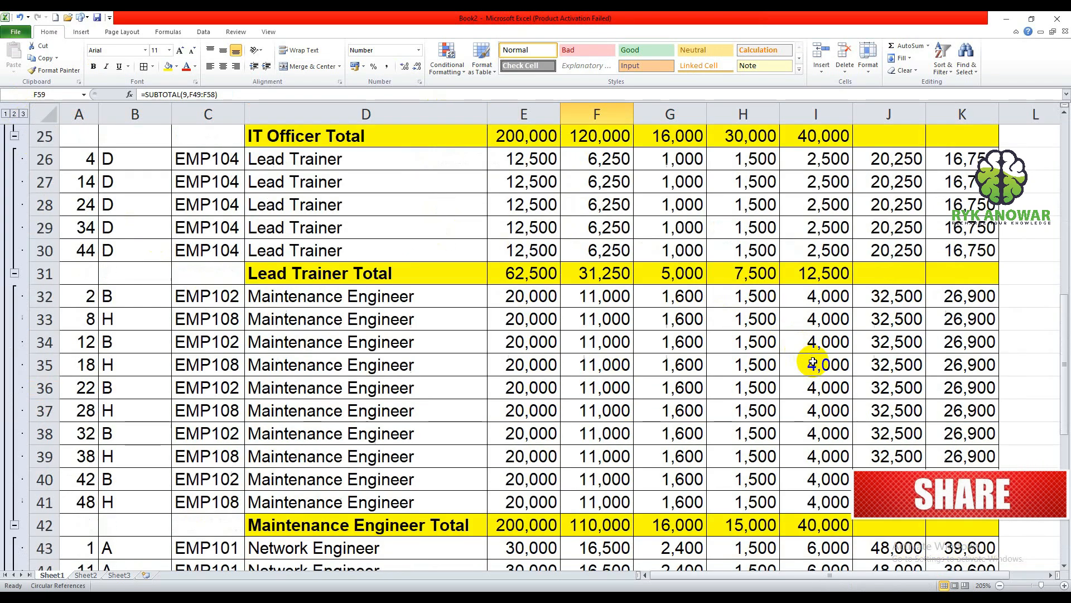
scroll(813, 362, "down", 9)
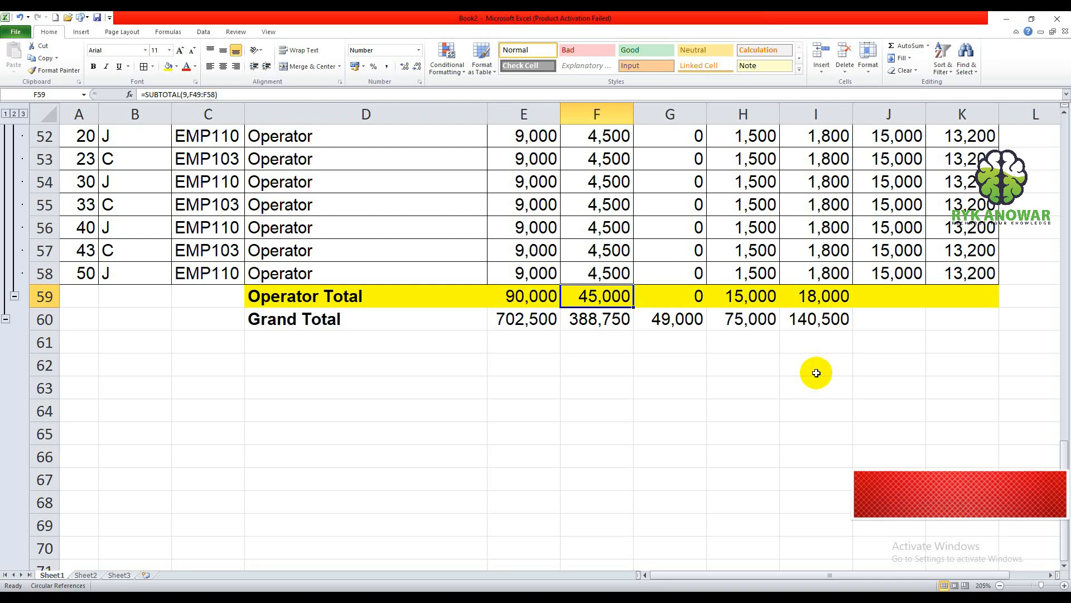
scroll(816, 373, "up", 4)
scroll(813, 388, "up", 5)
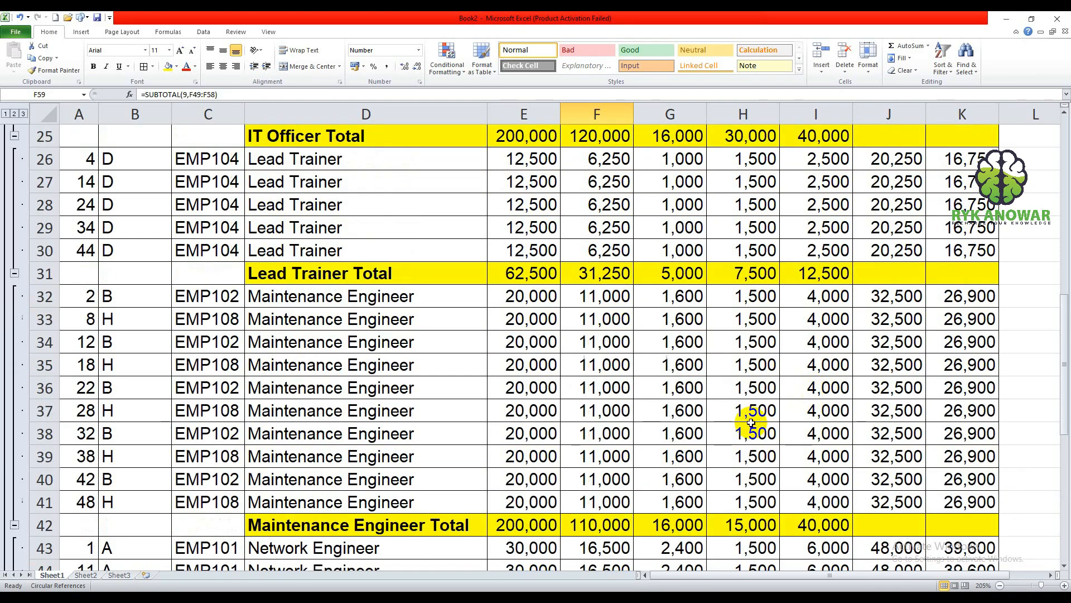
scroll(748, 421, "up", 3)
left_click(541, 297)
left_click_drag(541, 297, 461, 241)
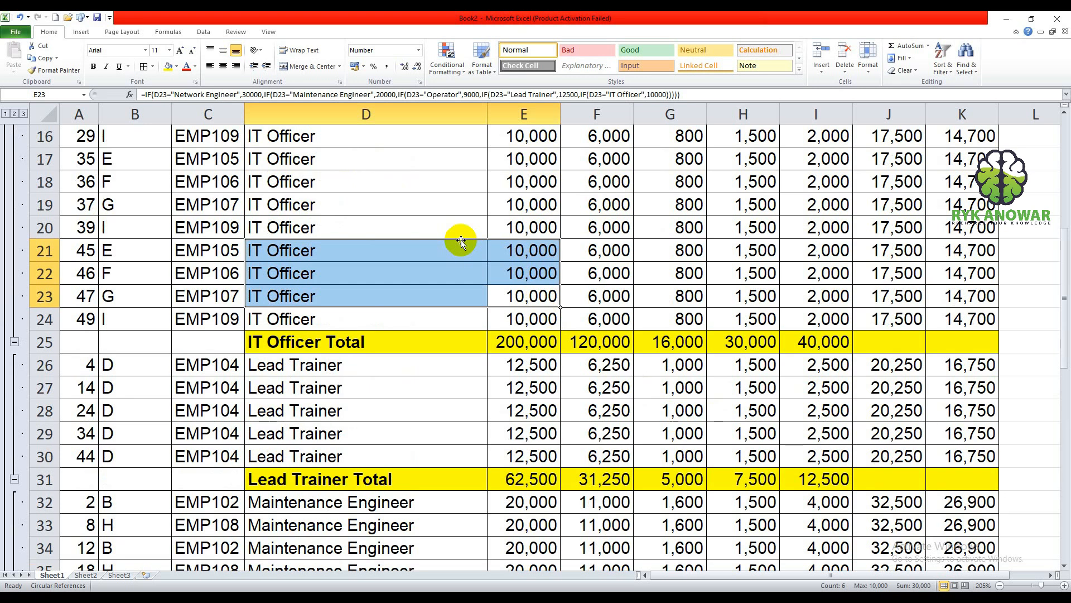
scroll(322, 289, "up", 5)
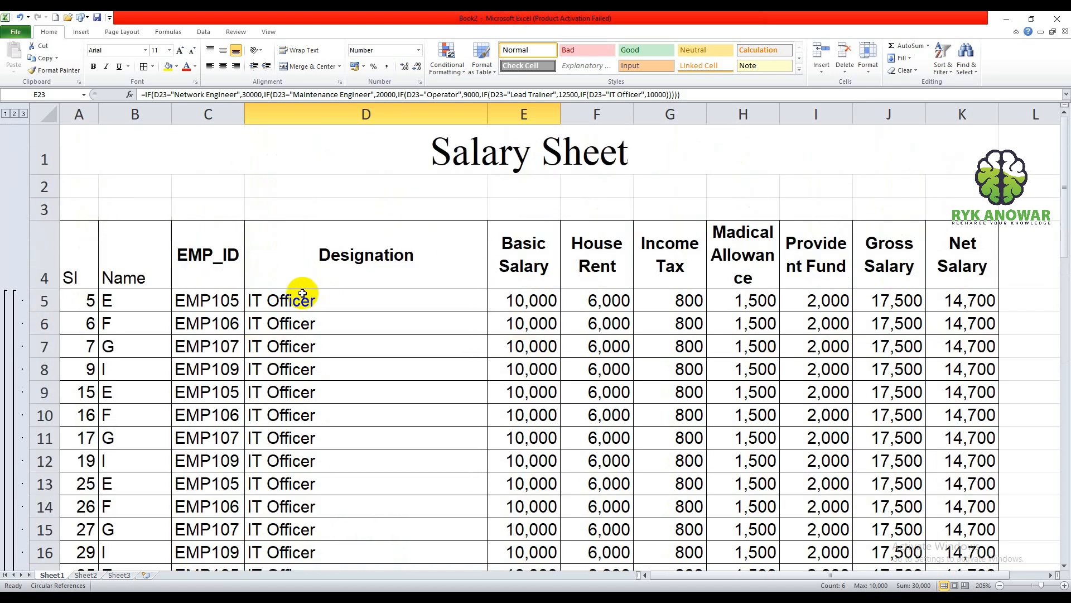
- Collapse the outline to level 2 and remove all subtotals from the salary table
left_click(14, 113)
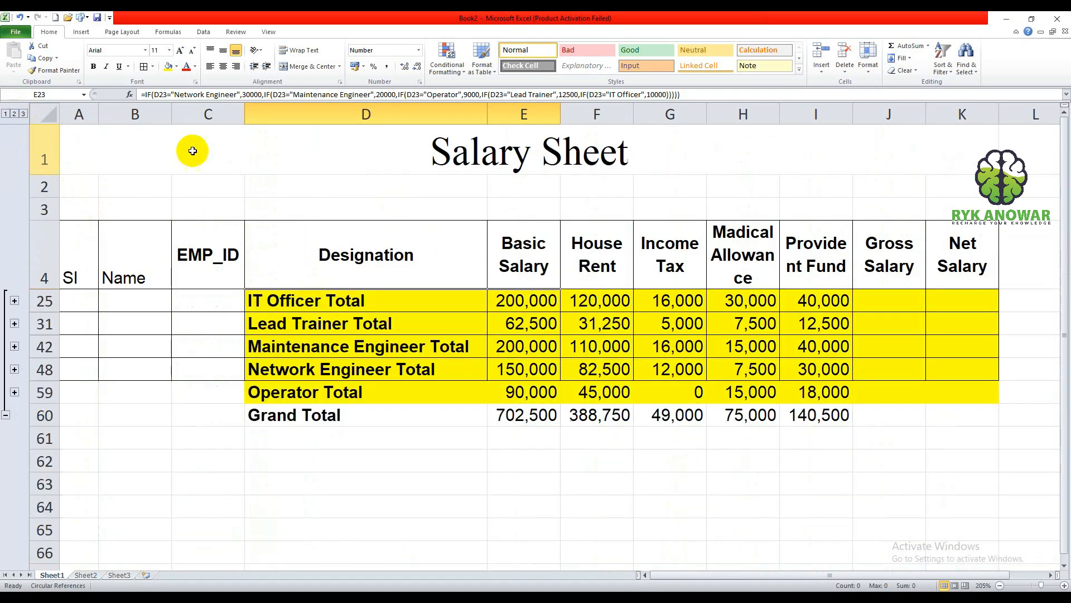
left_click(283, 249)
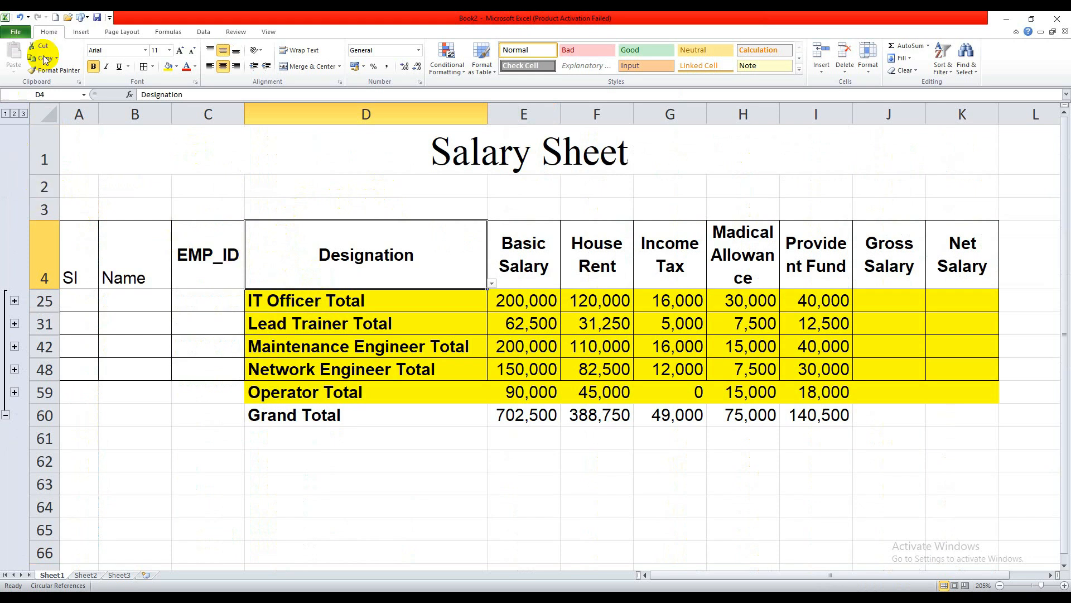
left_click(204, 32)
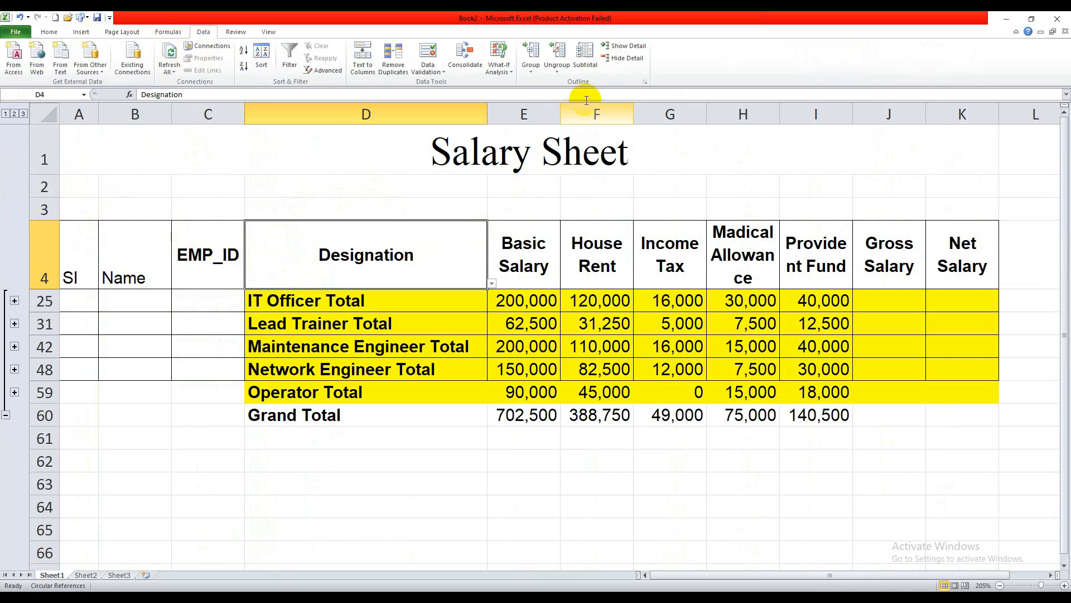
left_click(585, 56)
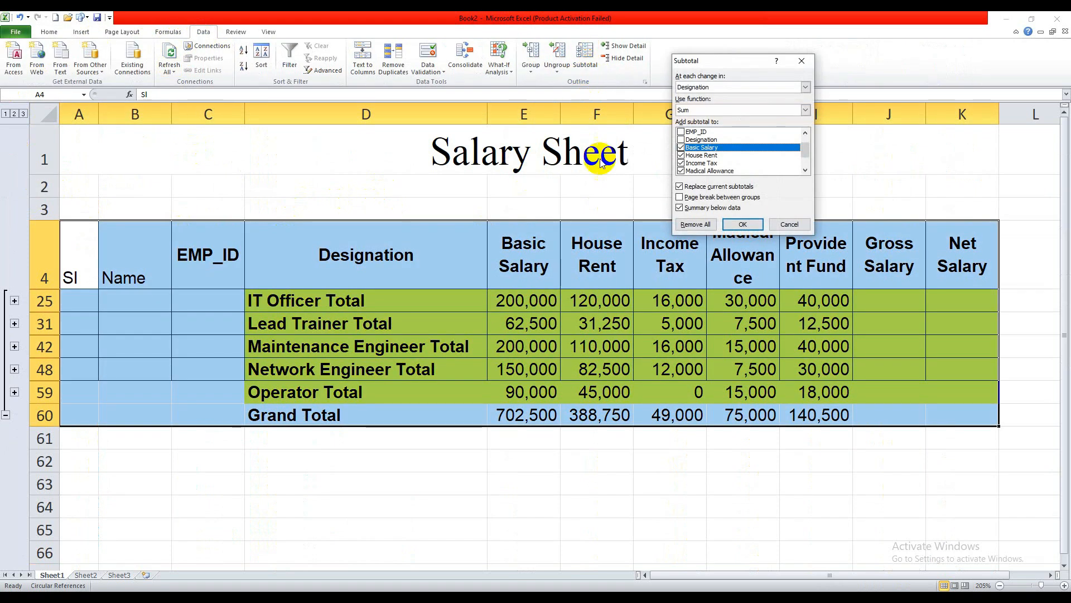
left_click(696, 224)
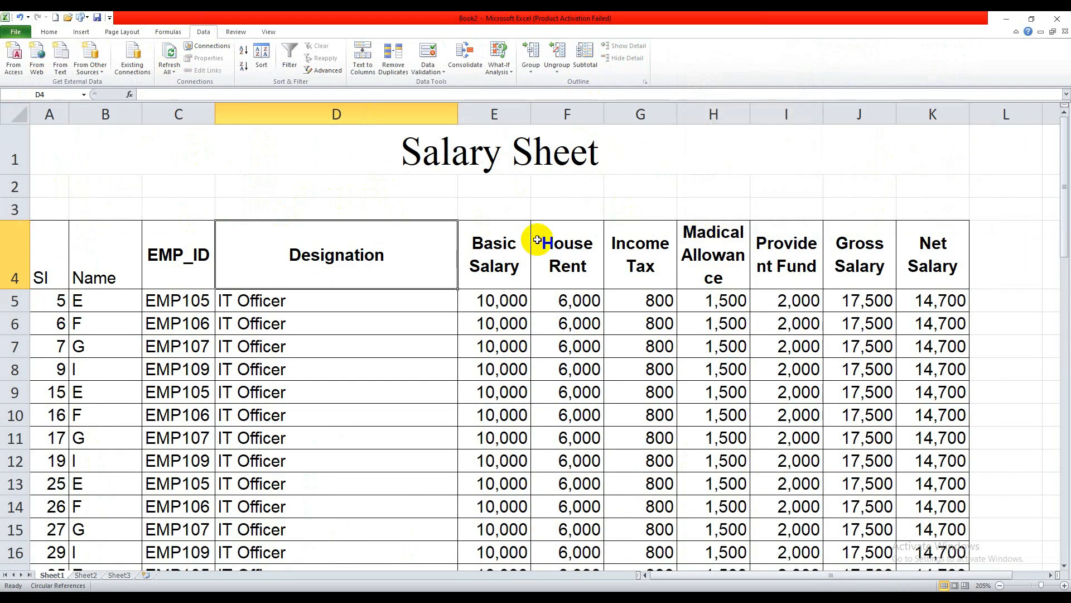
- Look through the salary table without subtotals, from the IT Officer records to the Operator records
left_click(291, 217)
scroll(353, 292, "down", 16)
scroll(428, 390, "up", 15)
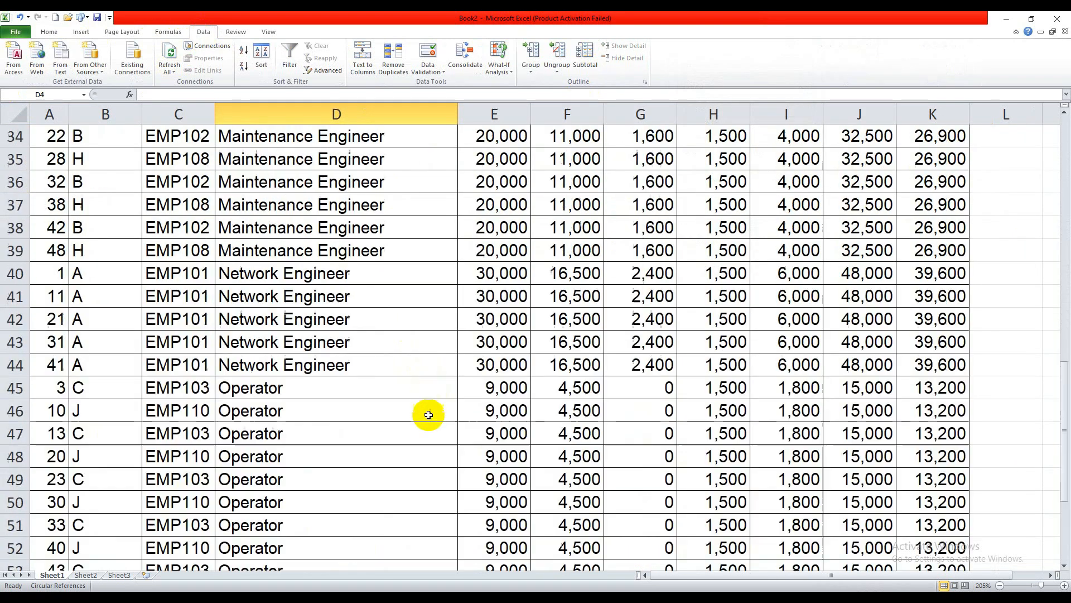
left_click(391, 363)
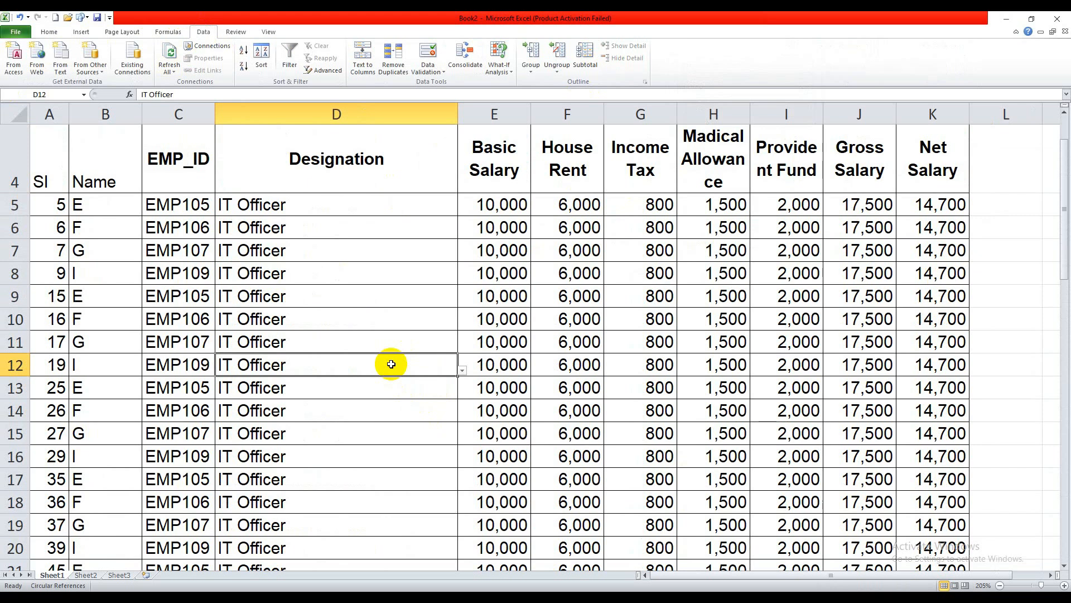
left_click(394, 277)
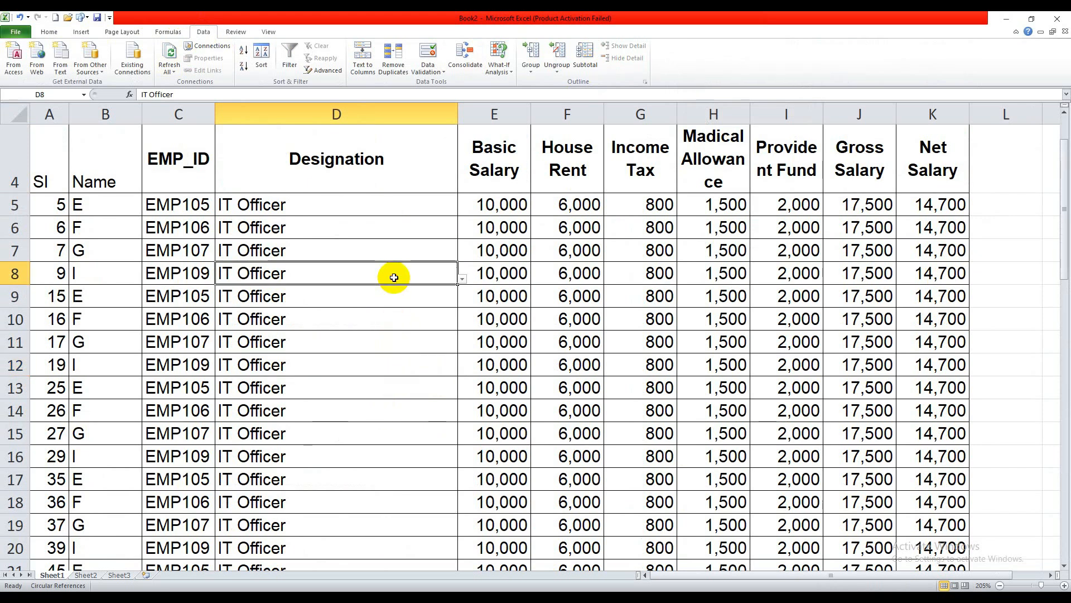